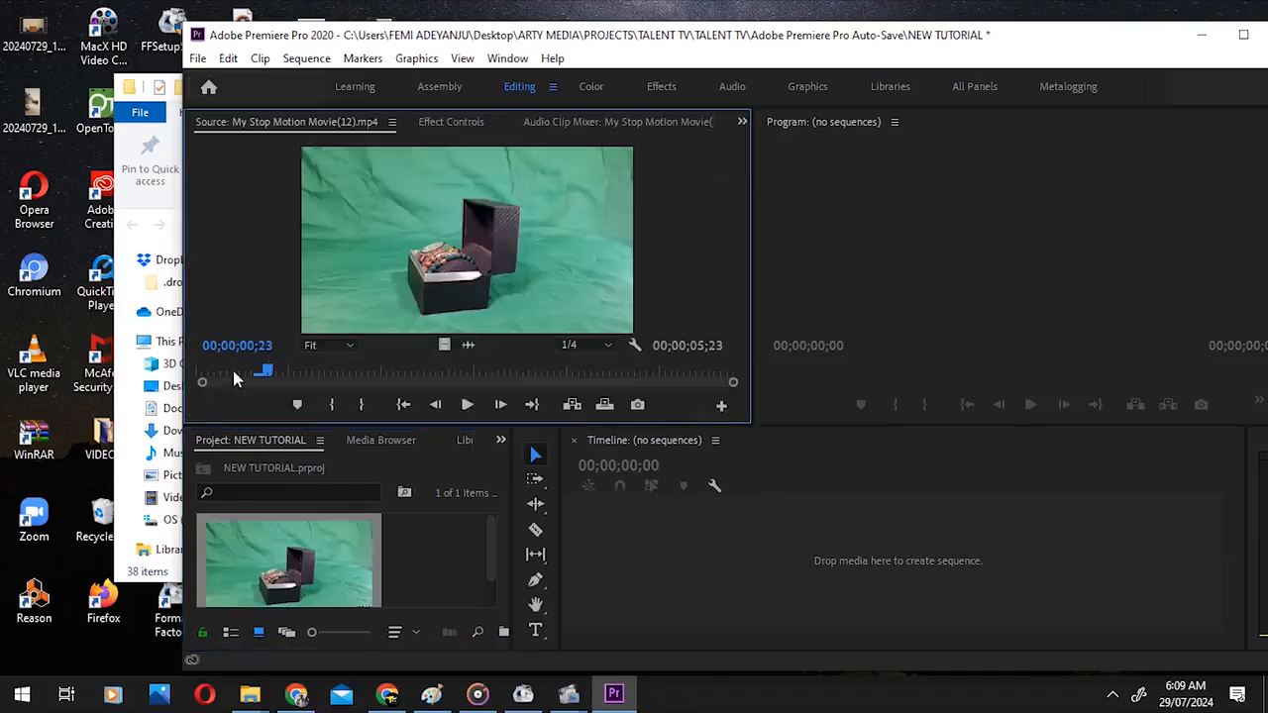
# Preview the stop motion source clip and place only its video on the timeline as a new sequence.
pyautogui.moveTo(233, 372); pyautogui.dragTo(387, 363)
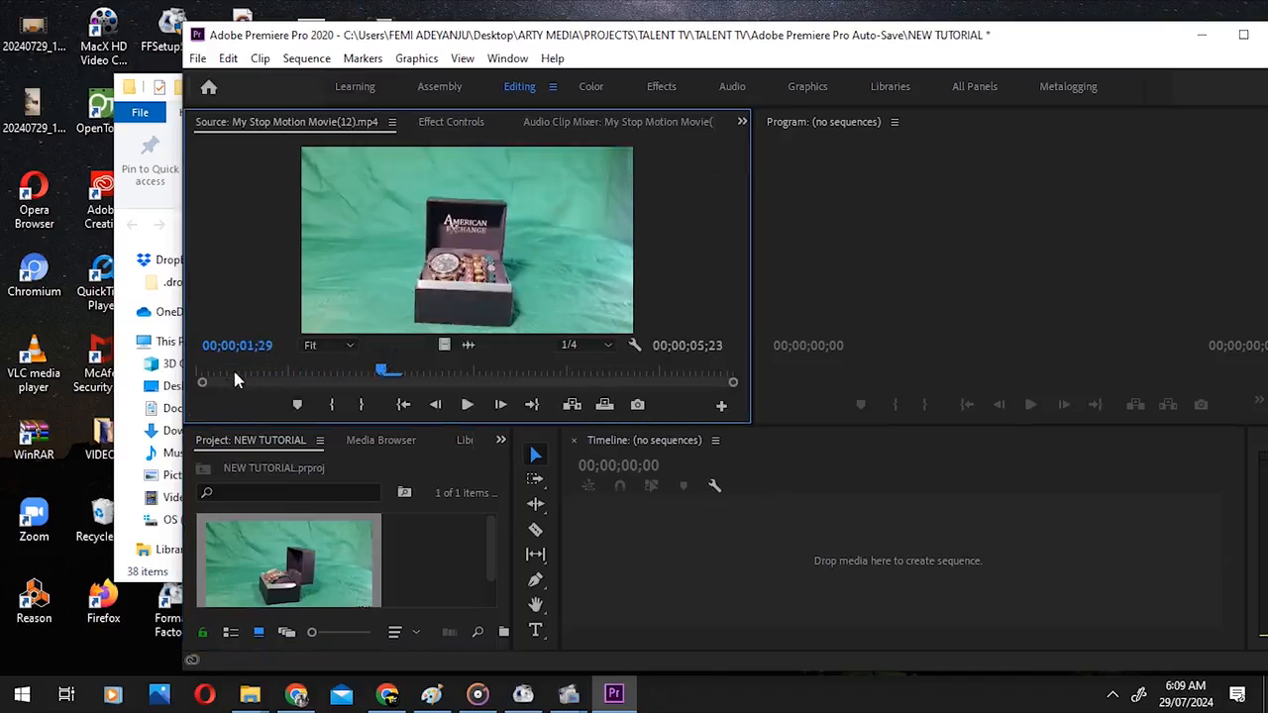
pyautogui.moveTo(236, 380); pyautogui.dragTo(370, 400)
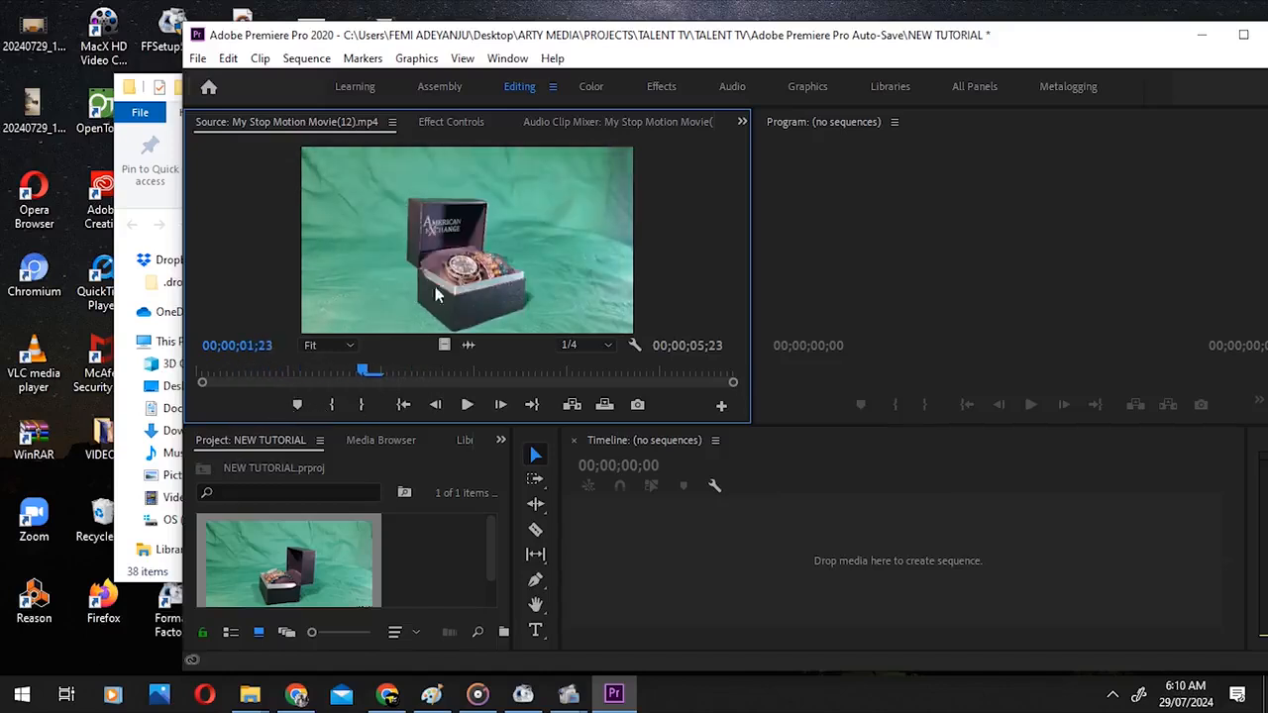
pyautogui.moveTo(444, 345); pyautogui.dragTo(629, 557)
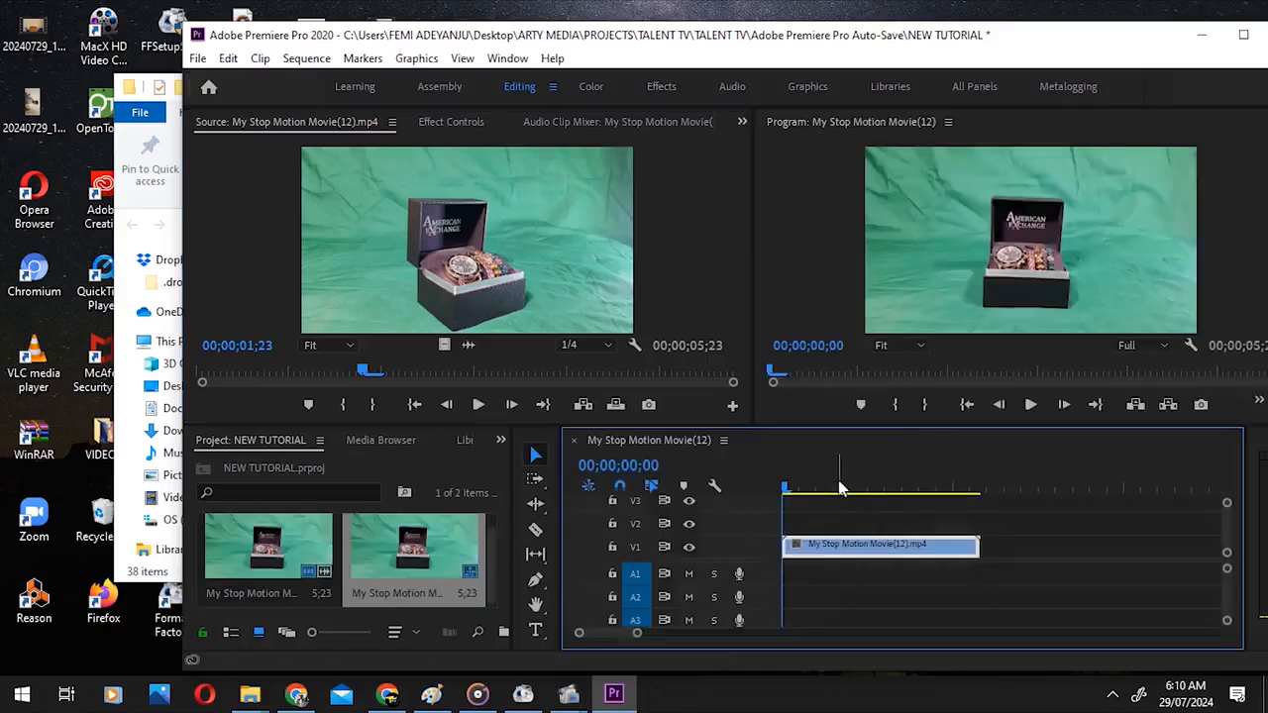
# Park the playhead at 00;00;00;17 and set the clip's Scale to 103.
pyautogui.moveTo(840, 488)
pyautogui.mouseDown()
pyautogui.moveTo(827, 488)
pyautogui.moveTo(880, 500)
pyautogui.moveTo(792, 488)
pyautogui.moveTo(869, 515)
pyautogui.moveTo(825, 505)
pyautogui.moveTo(892, 504)
pyautogui.moveTo(804, 501)
pyautogui.moveTo(824, 499)
pyautogui.mouseUp()
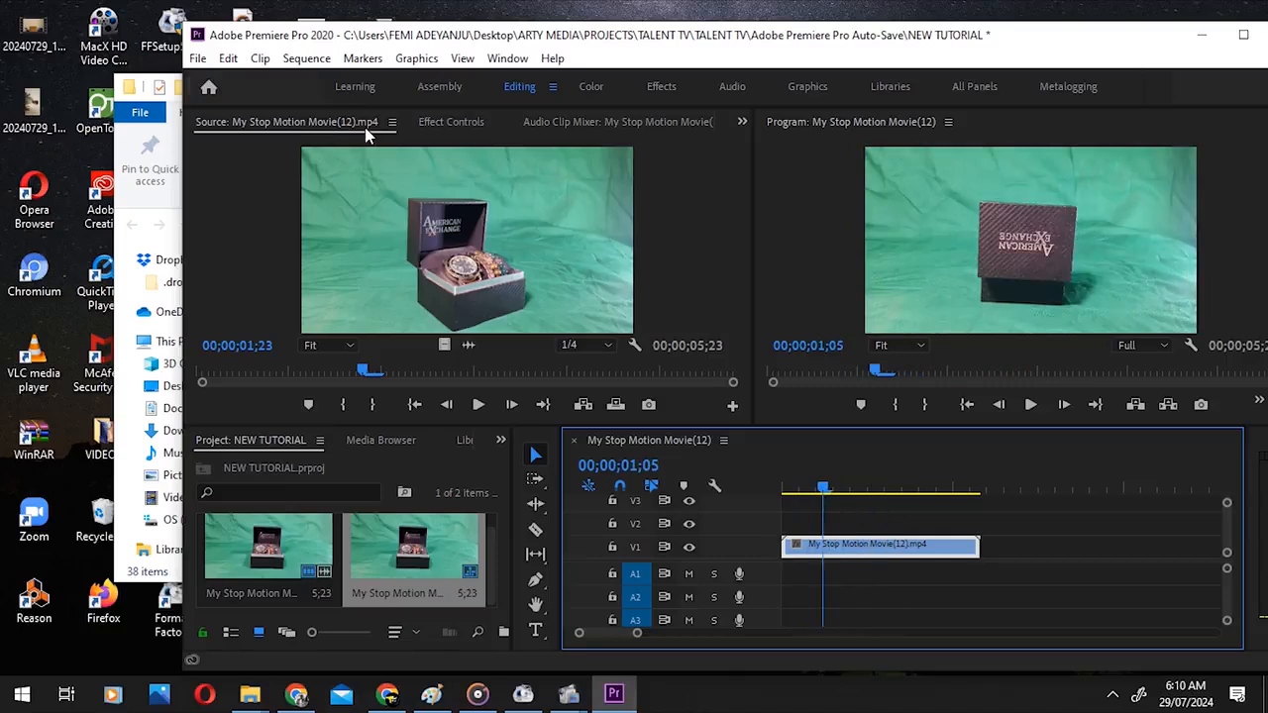
pyautogui.moveTo(822, 487)
pyautogui.mouseDown()
pyautogui.moveTo(803, 489)
pyautogui.moveTo(849, 492)
pyautogui.moveTo(802, 476)
pyautogui.mouseUp()
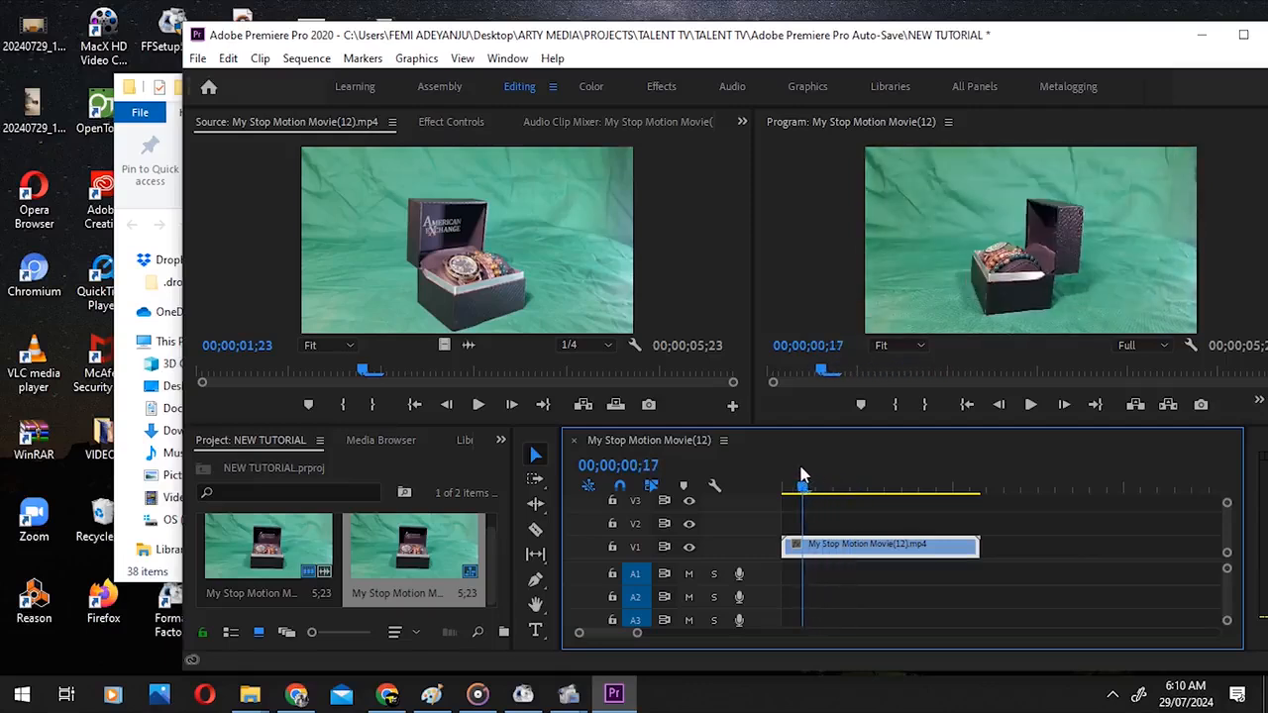
pyautogui.click(448, 123)
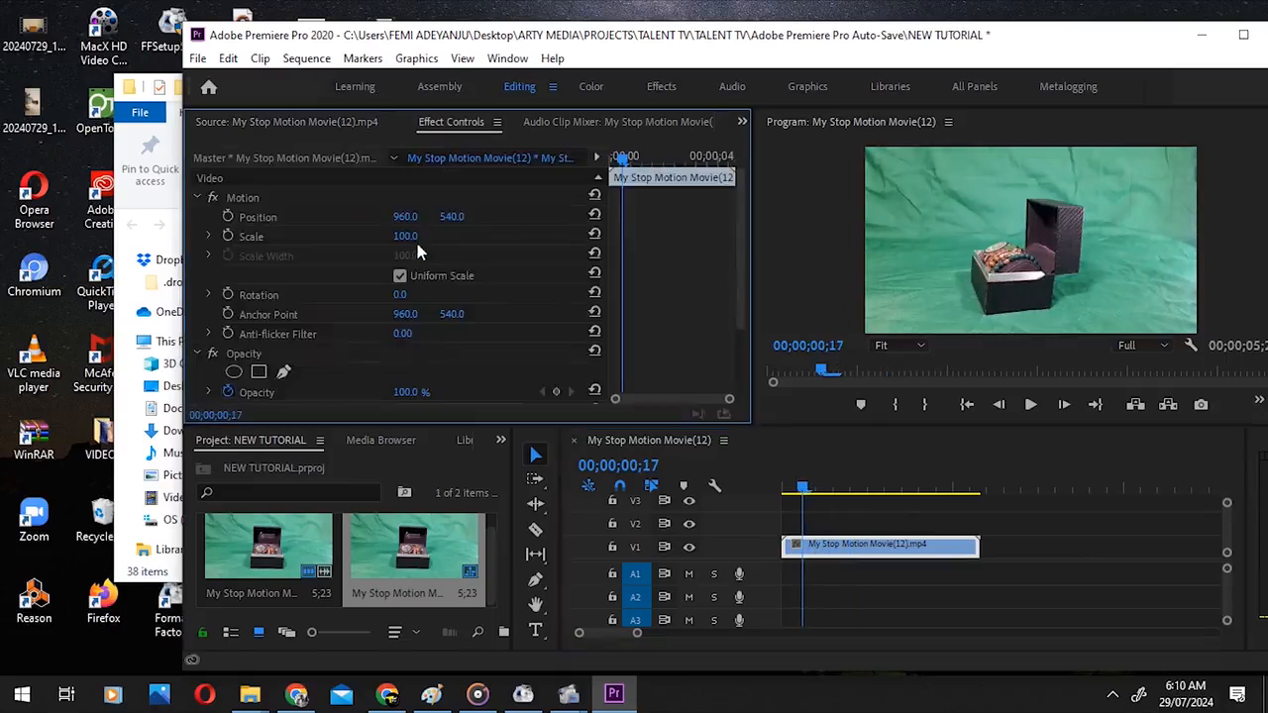
pyautogui.moveTo(415, 239); pyautogui.dragTo(419, 239)
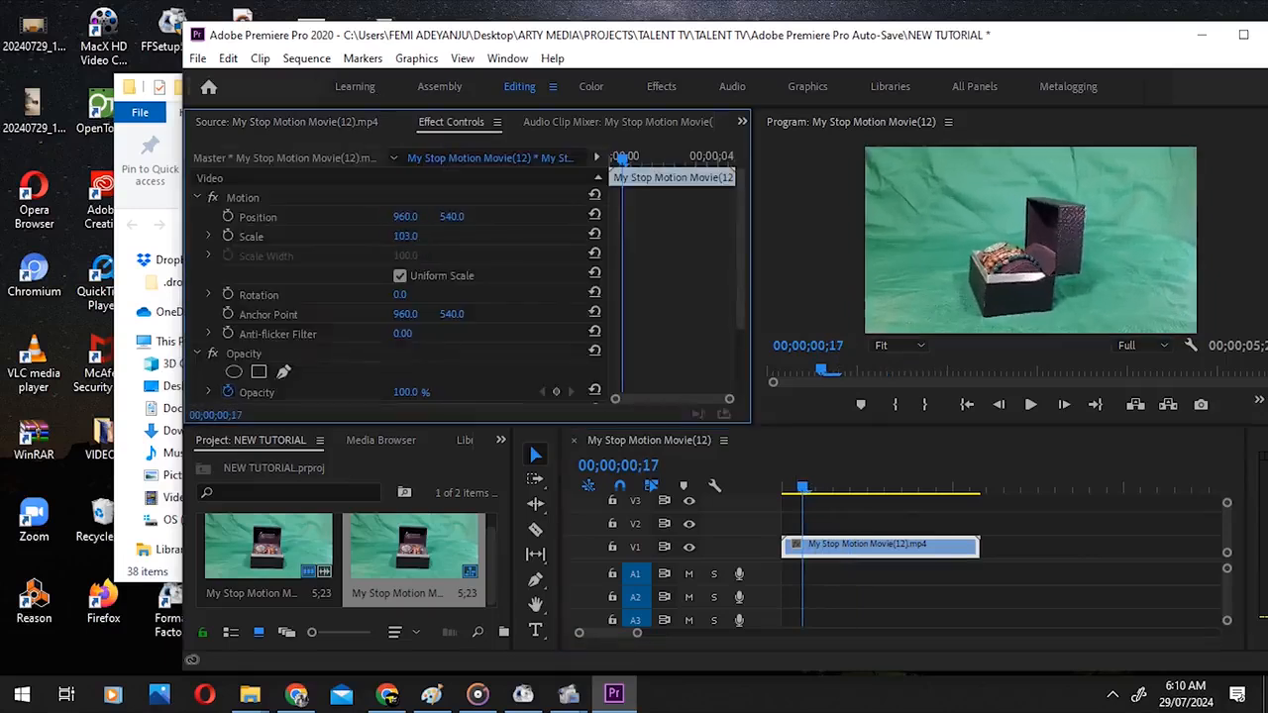
pyautogui.click(416, 235)
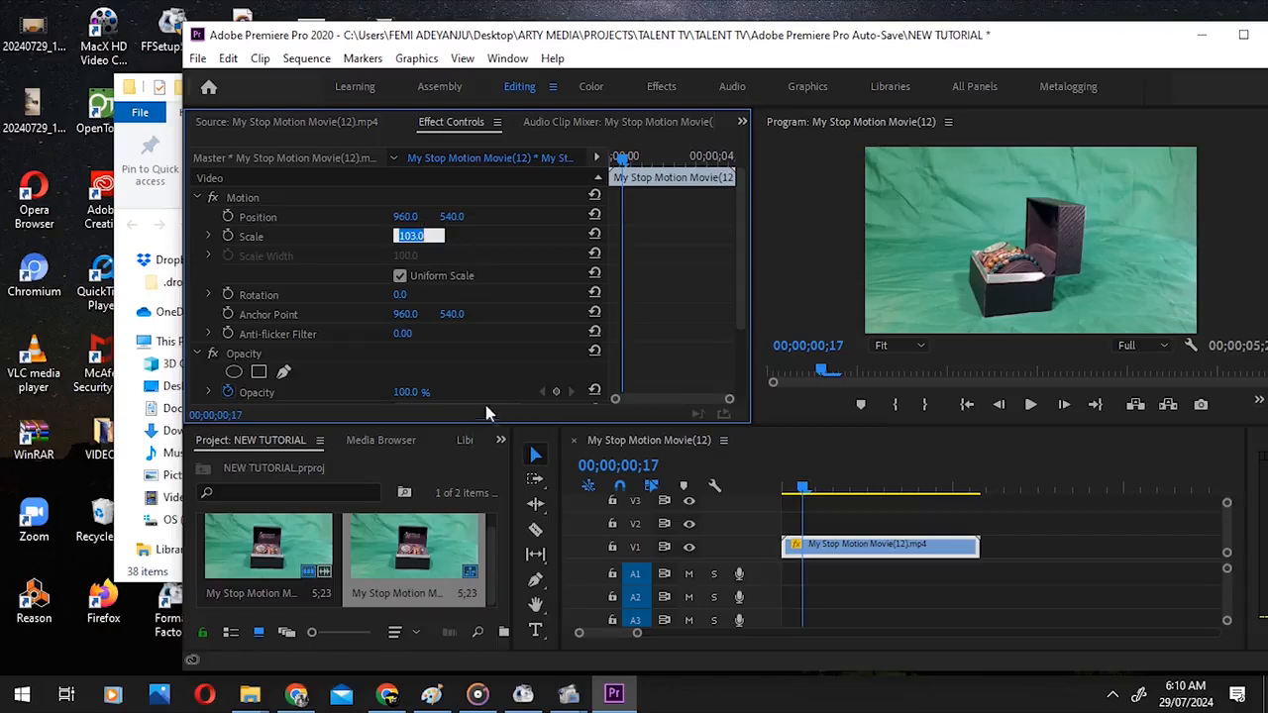
pyautogui.click(837, 585)
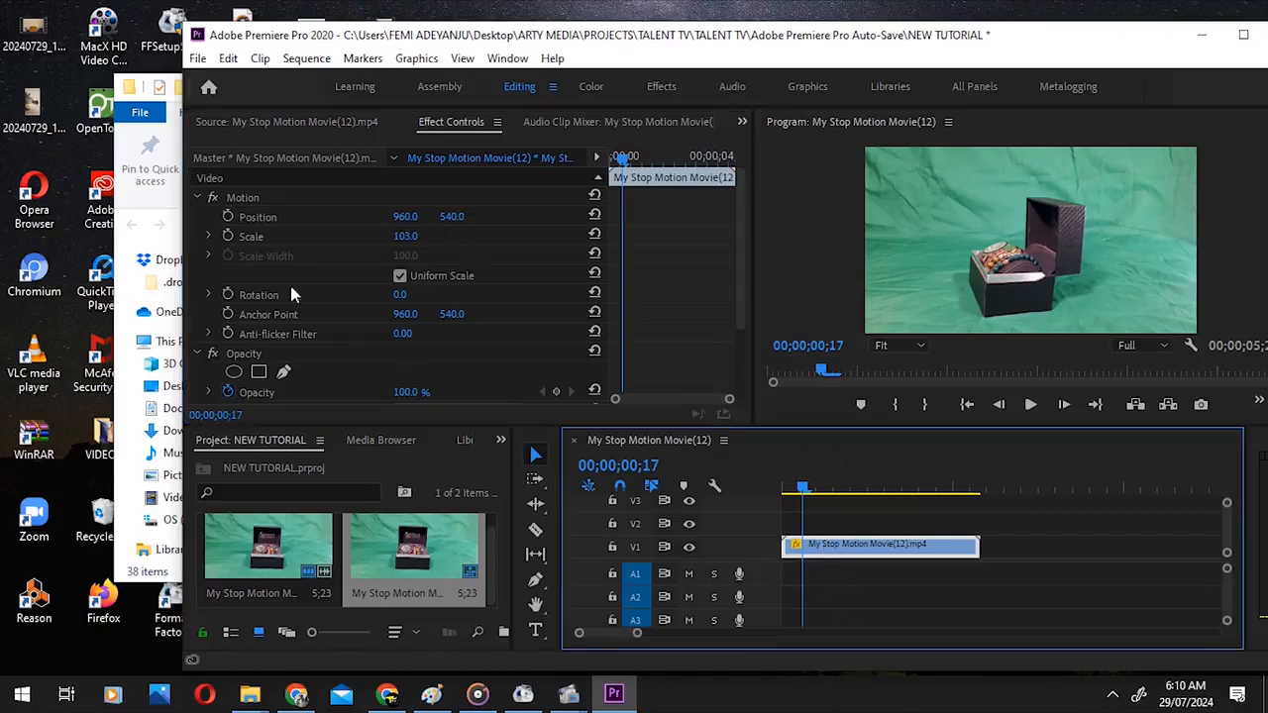
# Add an elliptical mask to the clip's Opacity effect.
pyautogui.scroll(-3, 238, 357)
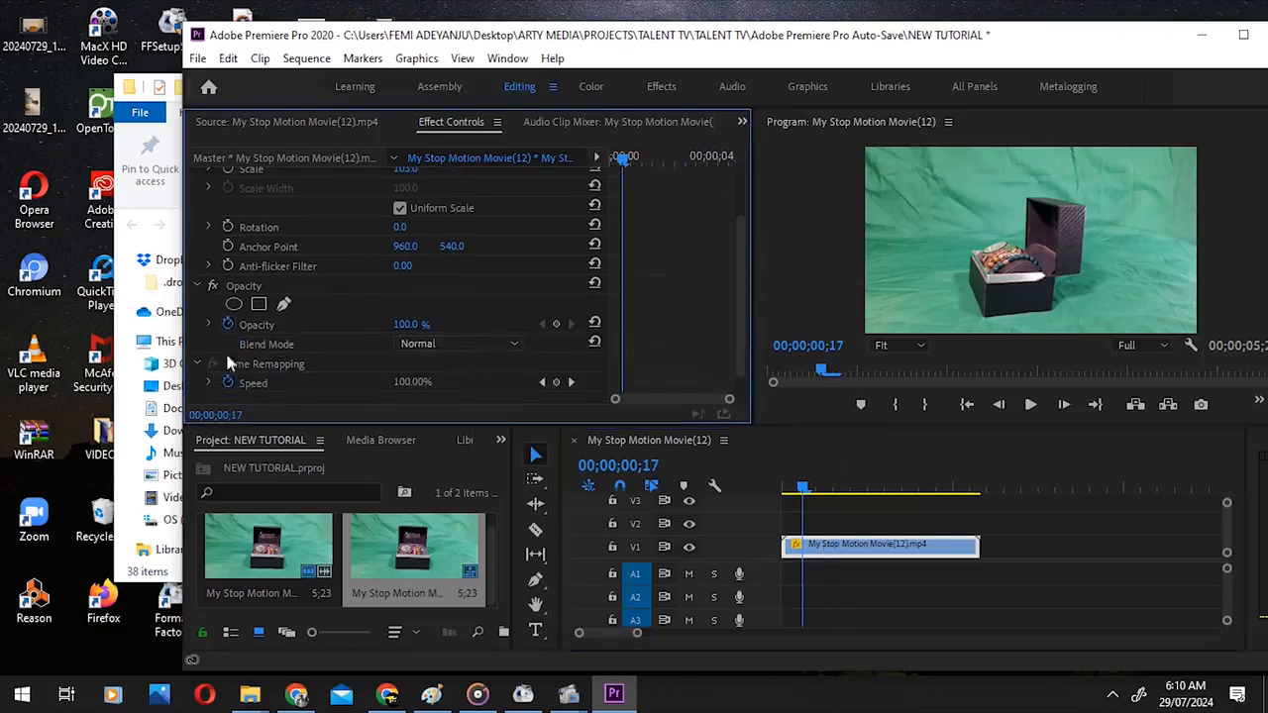
pyautogui.click(238, 327)
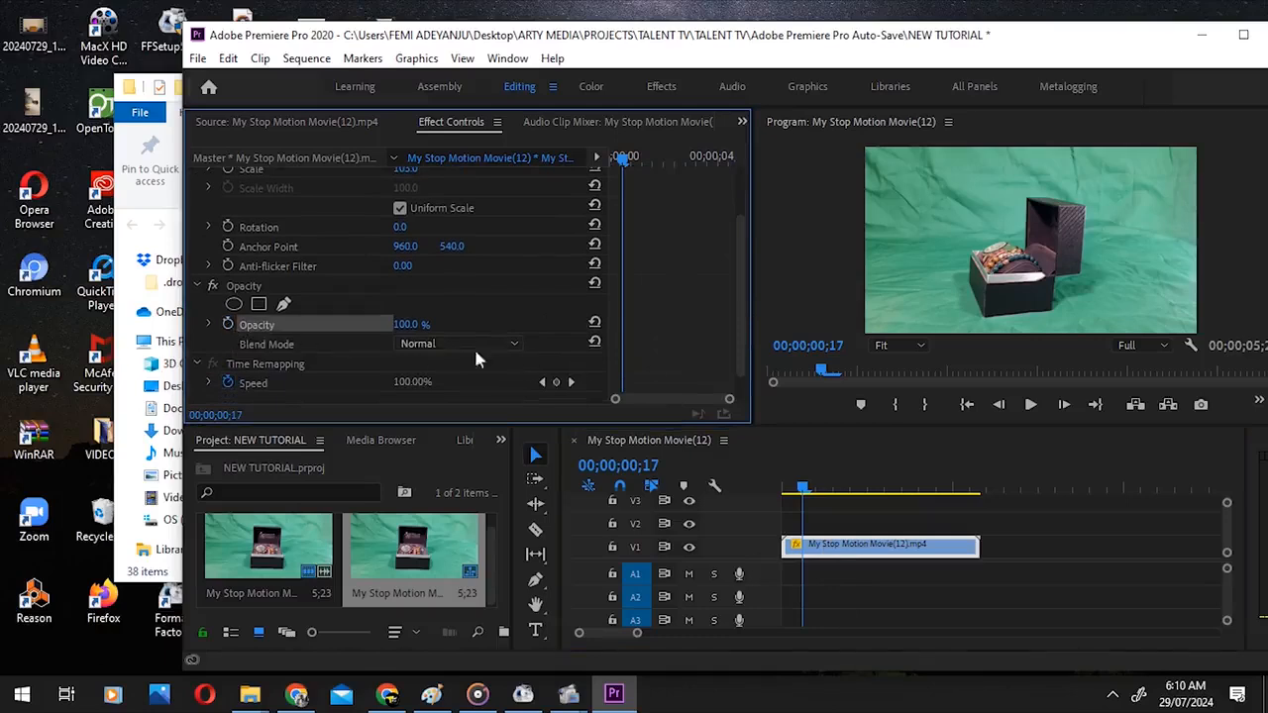
pyautogui.click(232, 303)
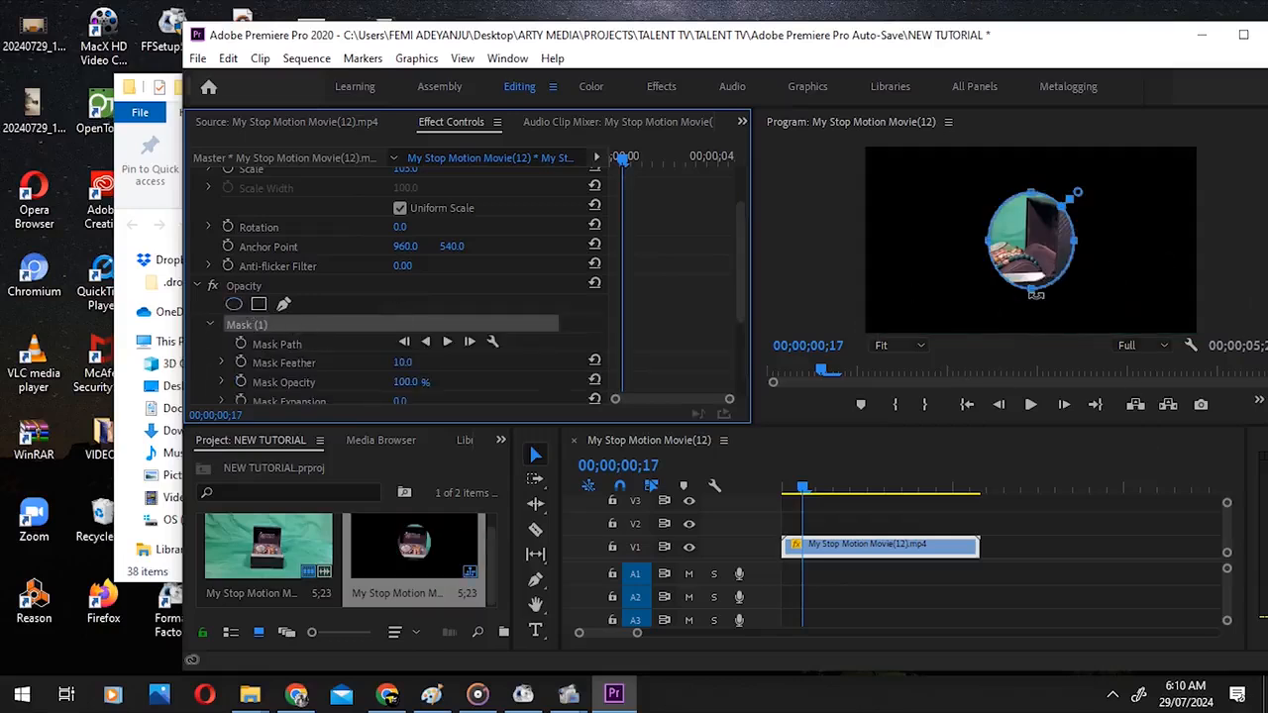
# Enlarge the ellipse mask in all directions and bulge its upper-right curve so it encloses the whole open watch box.
pyautogui.moveTo(1036, 291); pyautogui.dragTo(1038, 348)
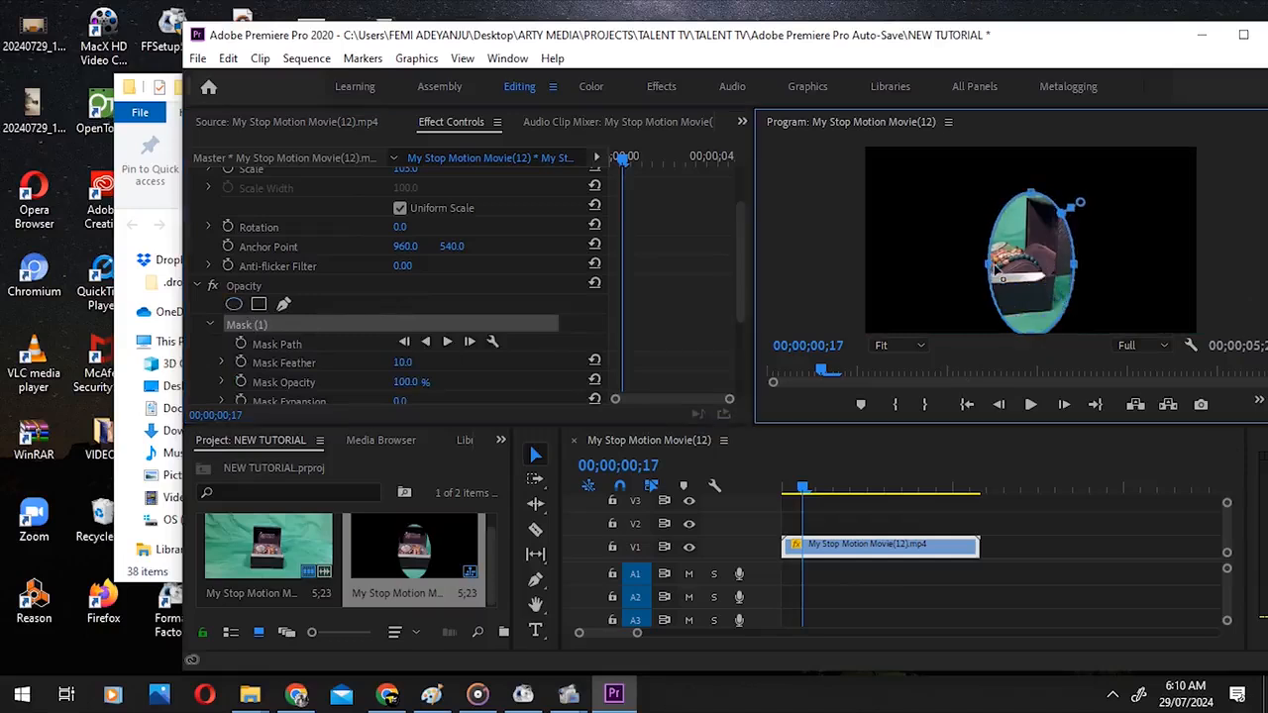
pyautogui.moveTo(988, 267); pyautogui.dragTo(939, 265)
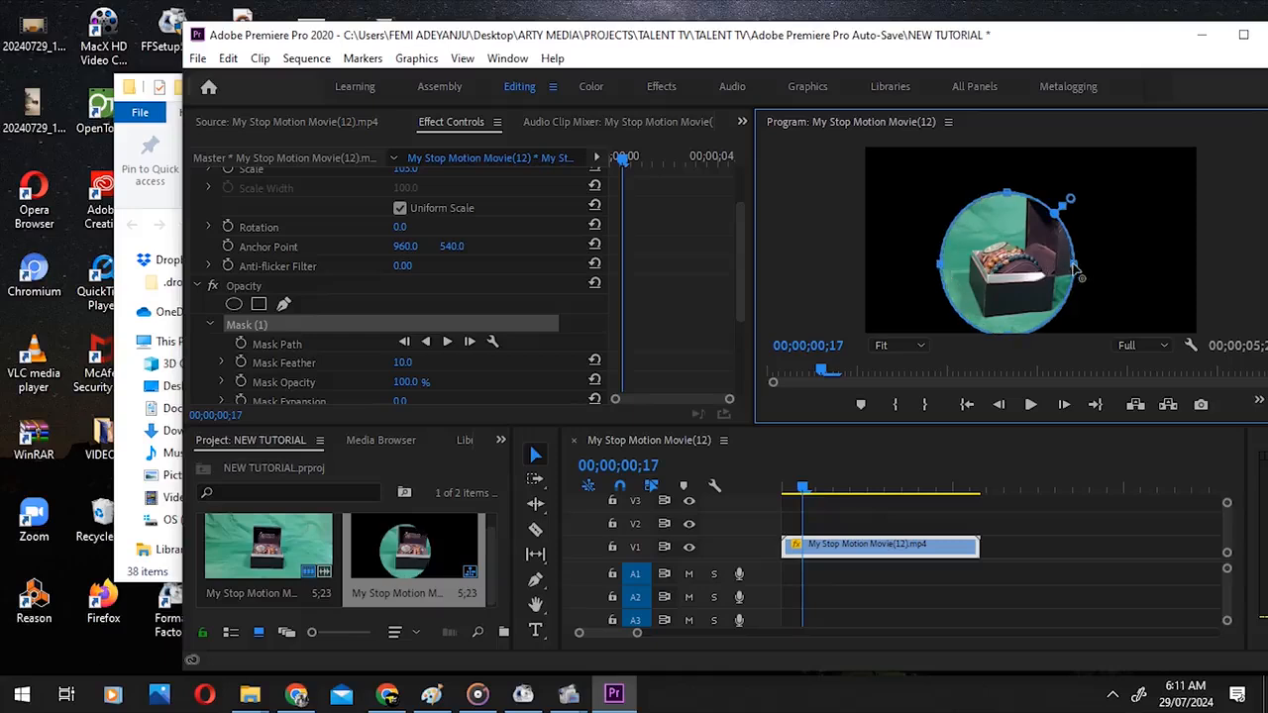
pyautogui.moveTo(1074, 266); pyautogui.dragTo(1114, 280)
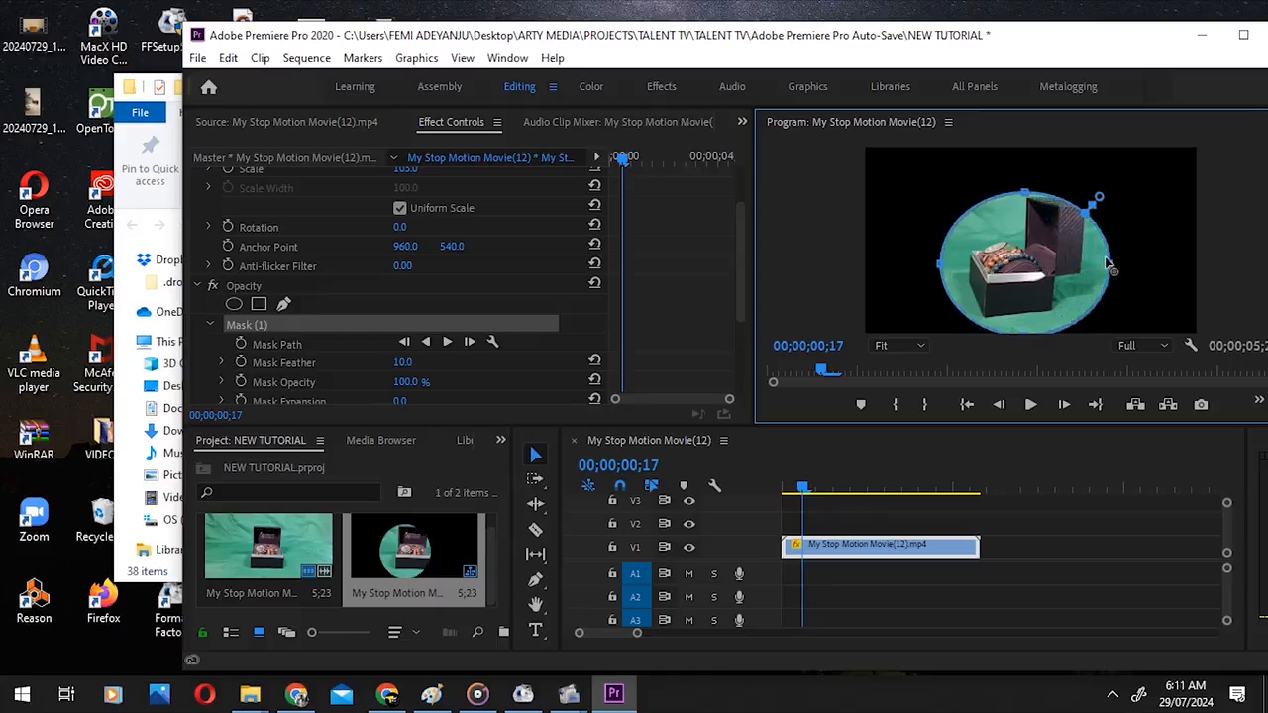
pyautogui.moveTo(1026, 197); pyautogui.dragTo(1027, 174)
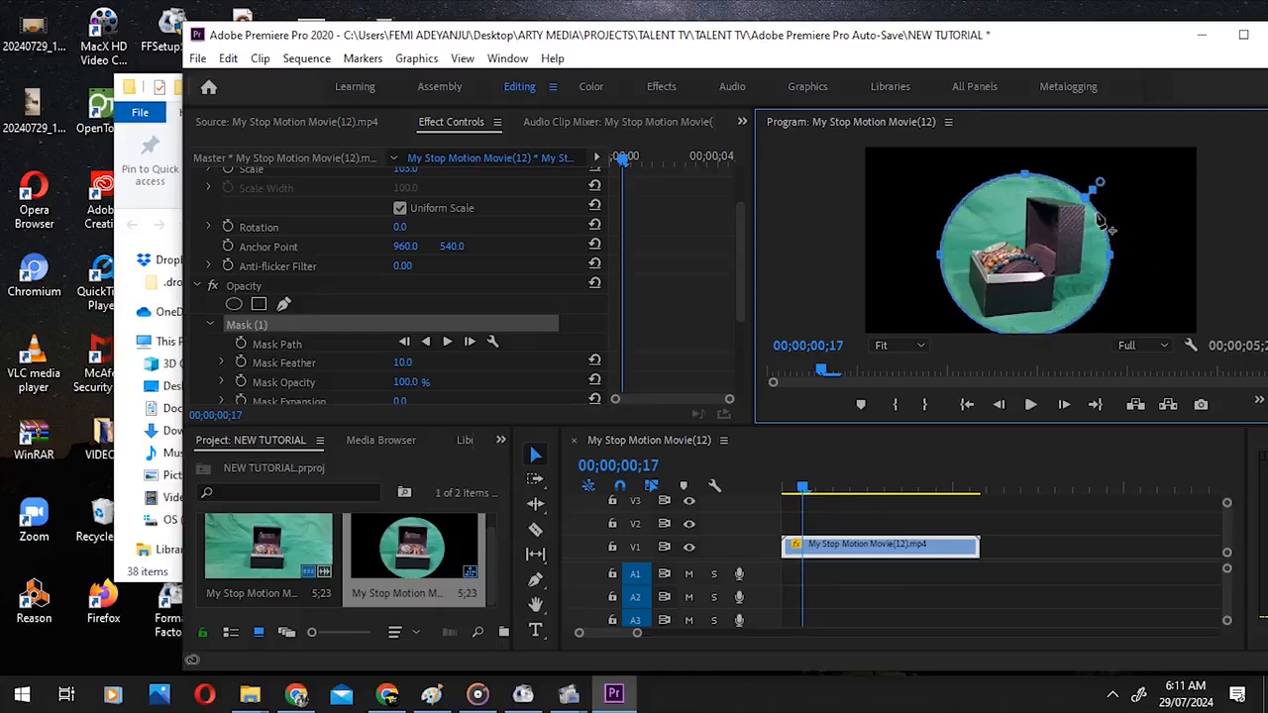
pyautogui.moveTo(1098, 204); pyautogui.dragTo(1102, 203)
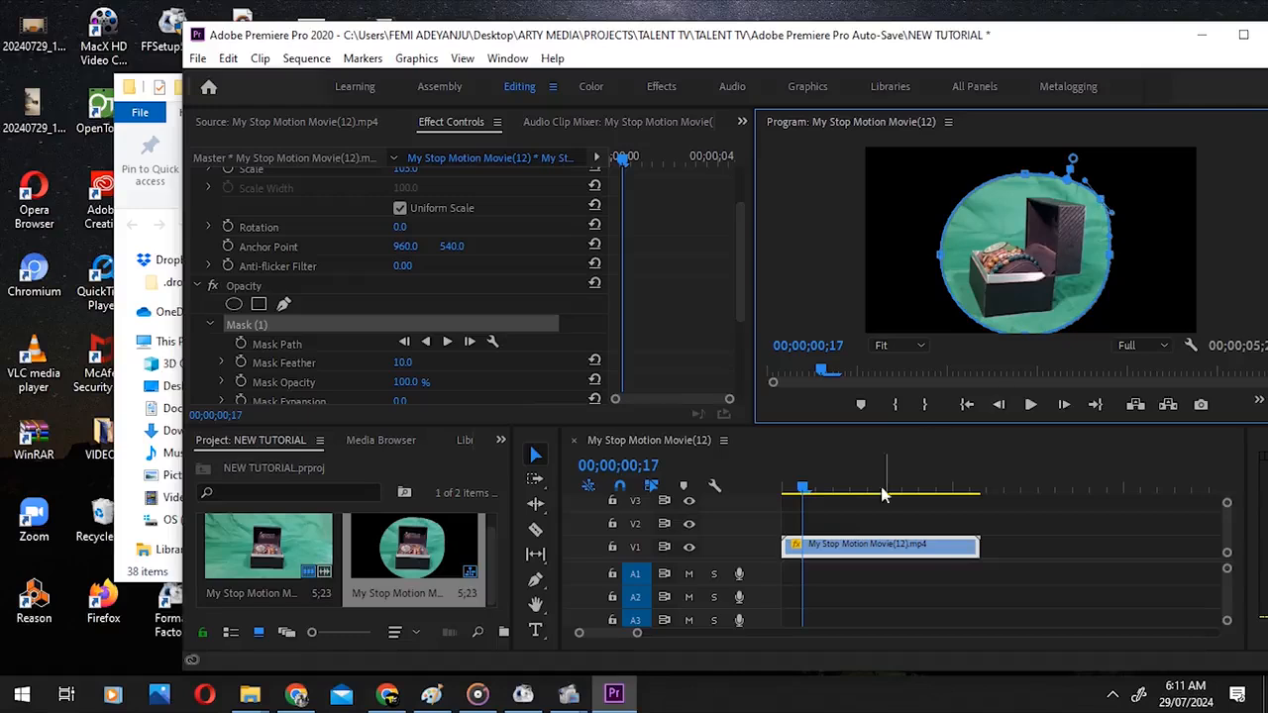
# Play through to 00;00;03;11 and extend the mask's lower-right edge outward around the box.
pyautogui.press('space')
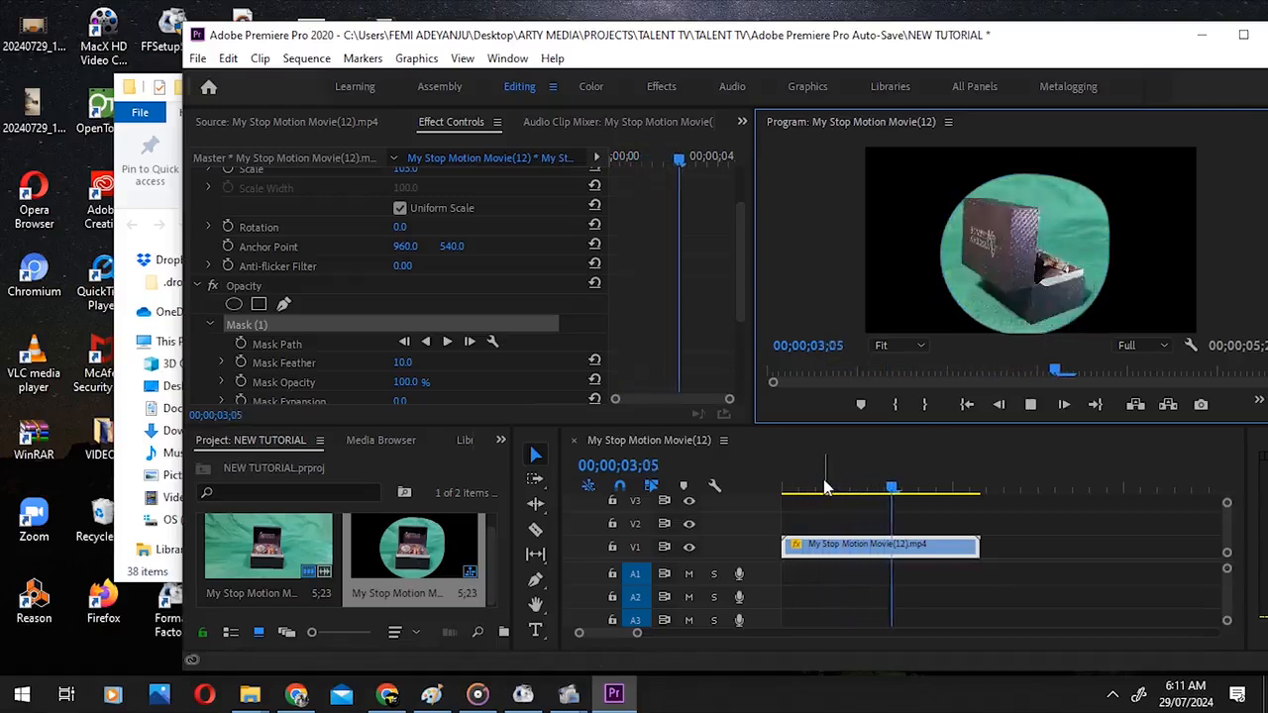
pyautogui.press('space')
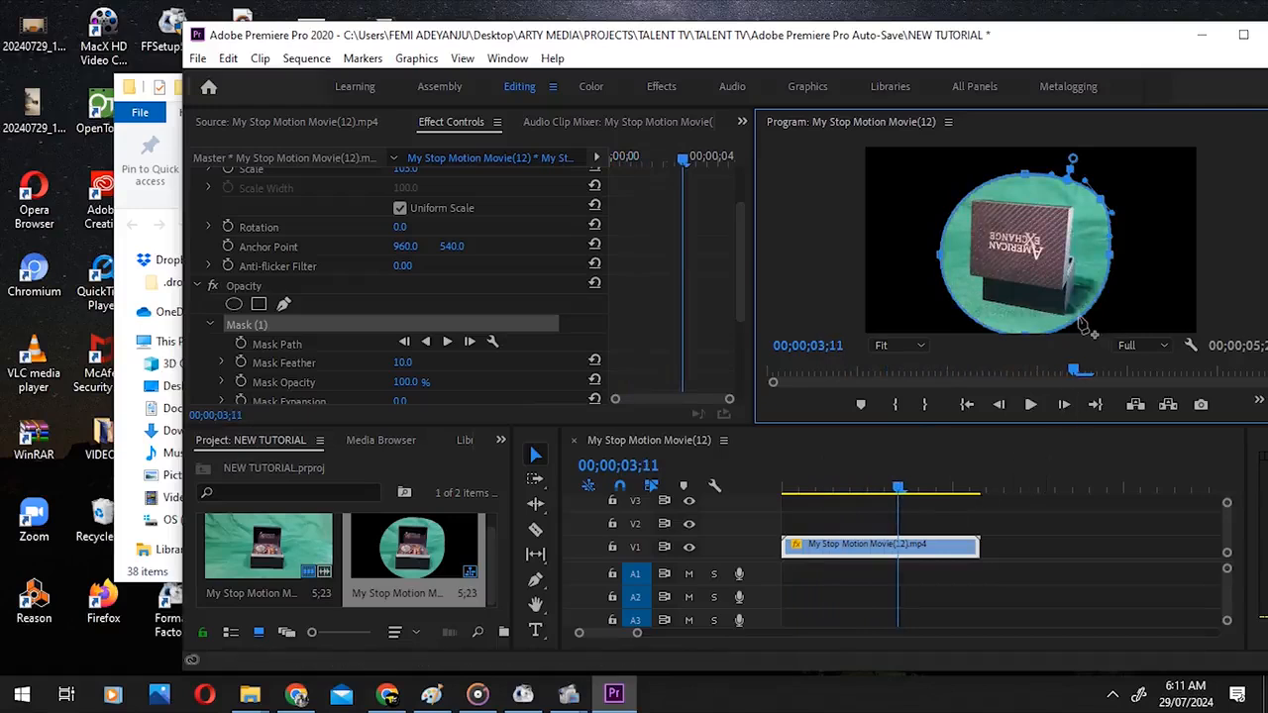
pyautogui.moveTo(1082, 317); pyautogui.dragTo(1089, 324)
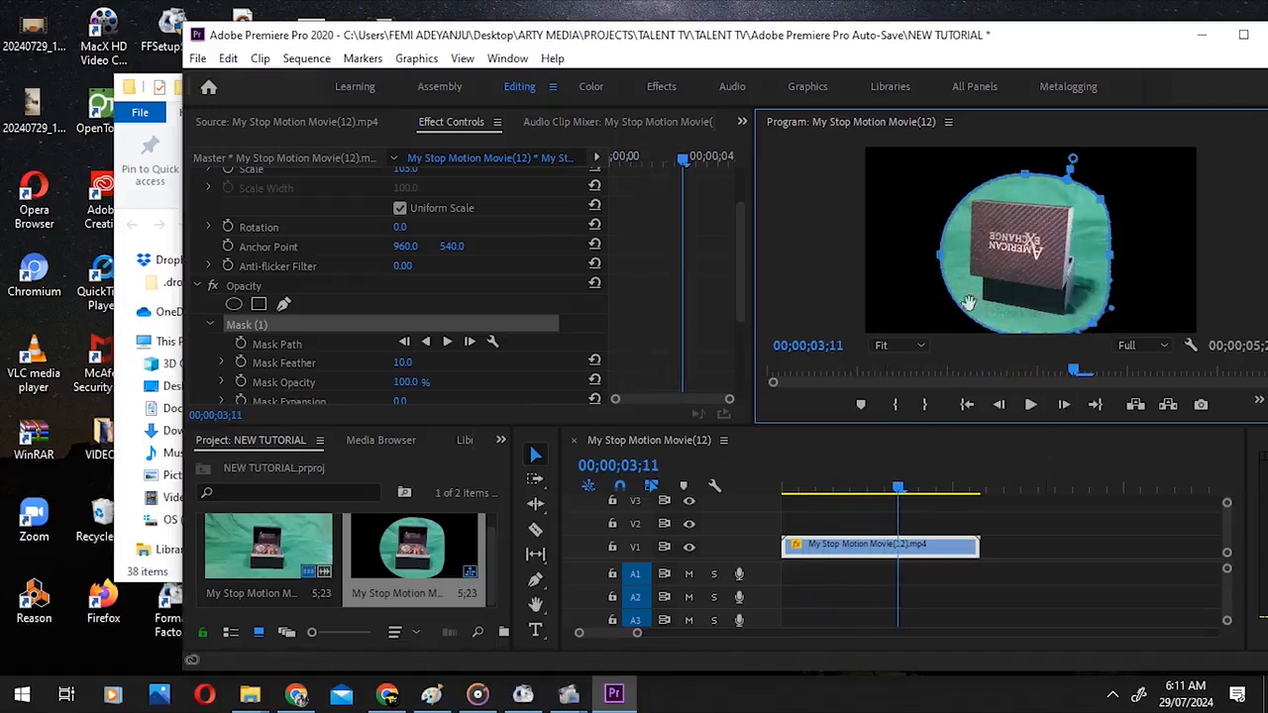
# Advance to 00;00;04;11 and move the mask's upper-right and right points outward to clear the box lid.
pyautogui.press('space')
pyautogui.press('space')
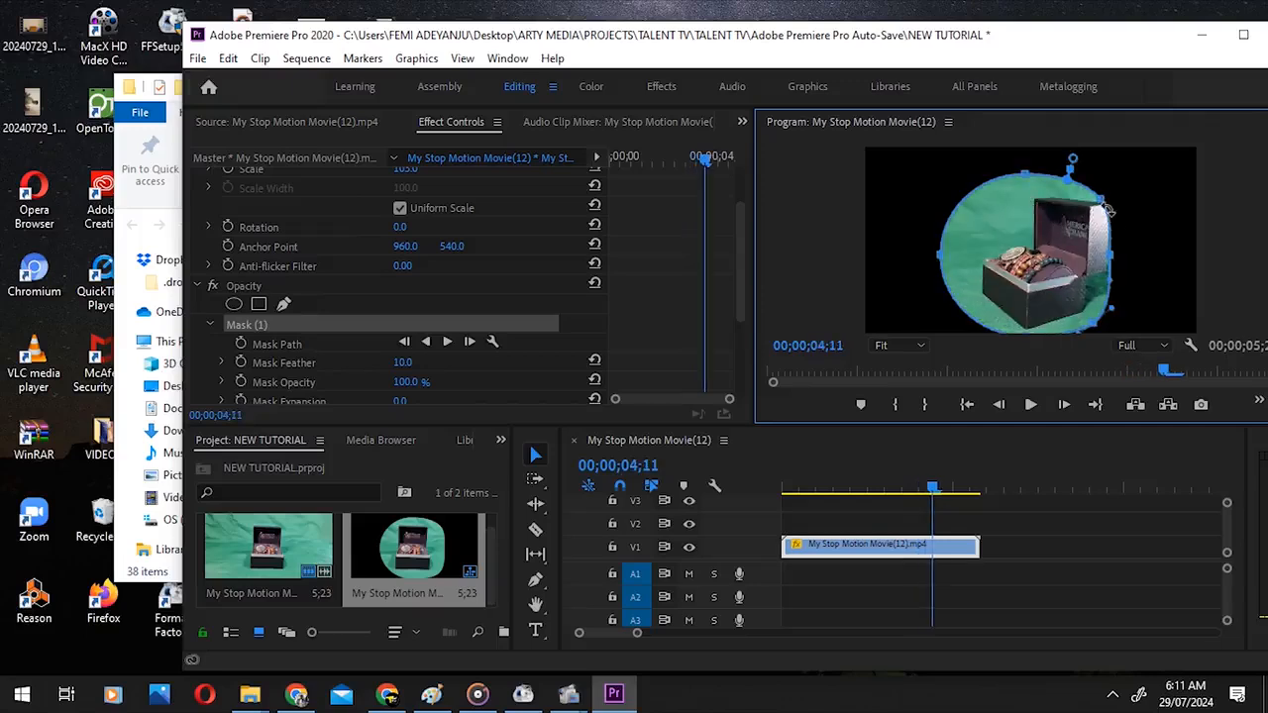
pyautogui.moveTo(1103, 202); pyautogui.dragTo(1121, 196)
pyautogui.moveTo(1111, 256)
pyautogui.mouseDown()
pyautogui.moveTo(1131, 268)
pyautogui.moveTo(1117, 269)
pyautogui.mouseUp()
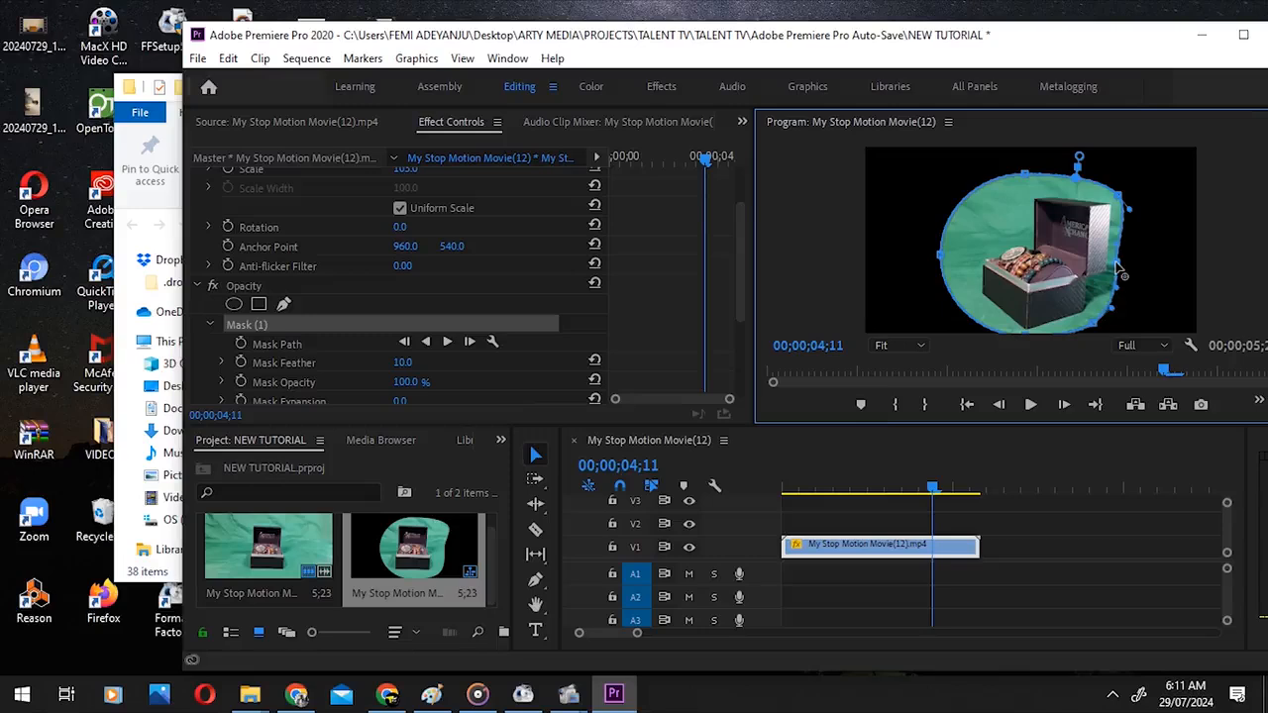
# Check the rest of the clip, return to 00;00;01;11 and widen the mask's upper-left edge around the lid.
pyautogui.press('space')
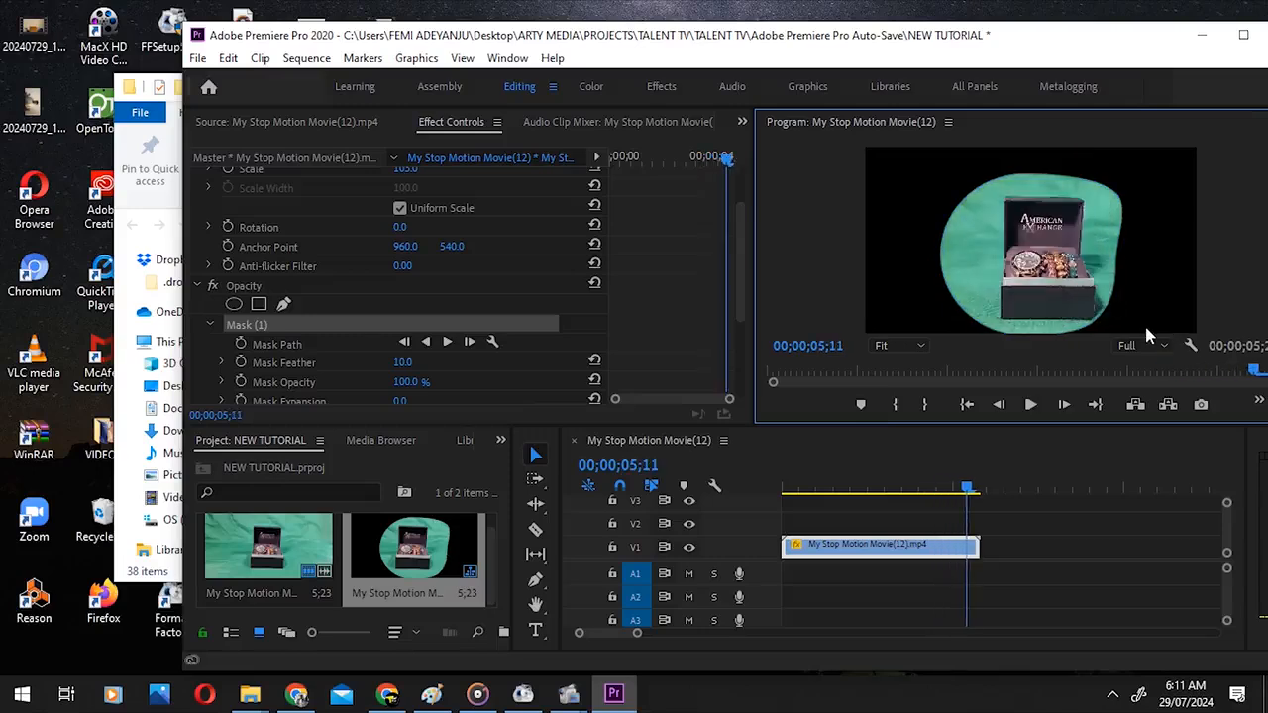
pyautogui.press('space')
pyautogui.press('space')
pyautogui.moveTo(901, 487); pyautogui.dragTo(829, 485)
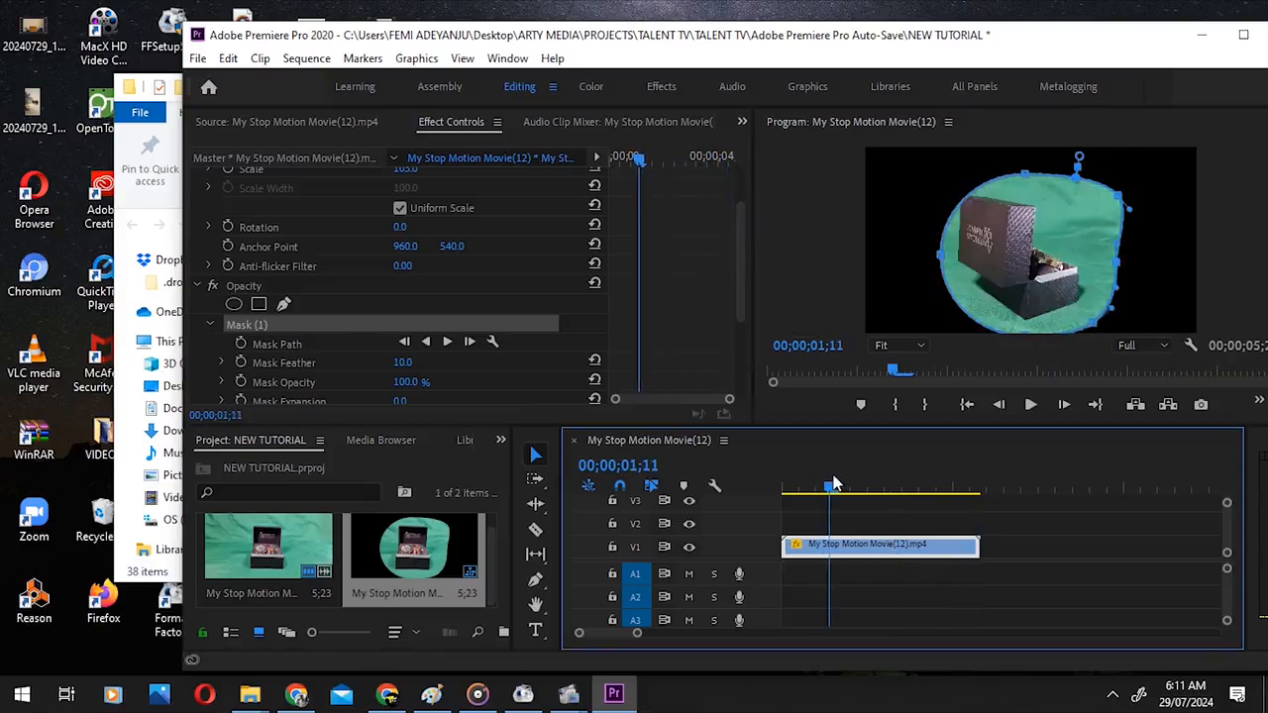
pyautogui.click(961, 205)
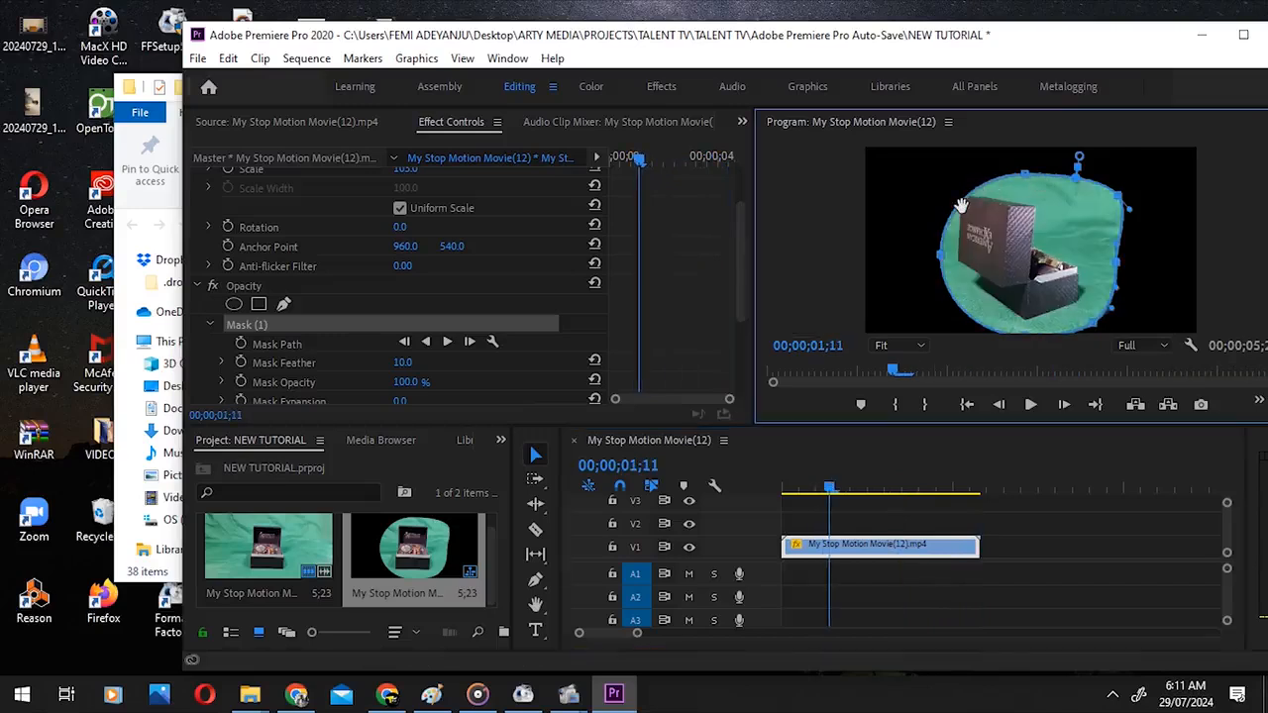
pyautogui.click(955, 204)
# Play the clip to check the mask, park at 00;00;02;05 and extend the mask's lower-left edge.
pyautogui.press('space')
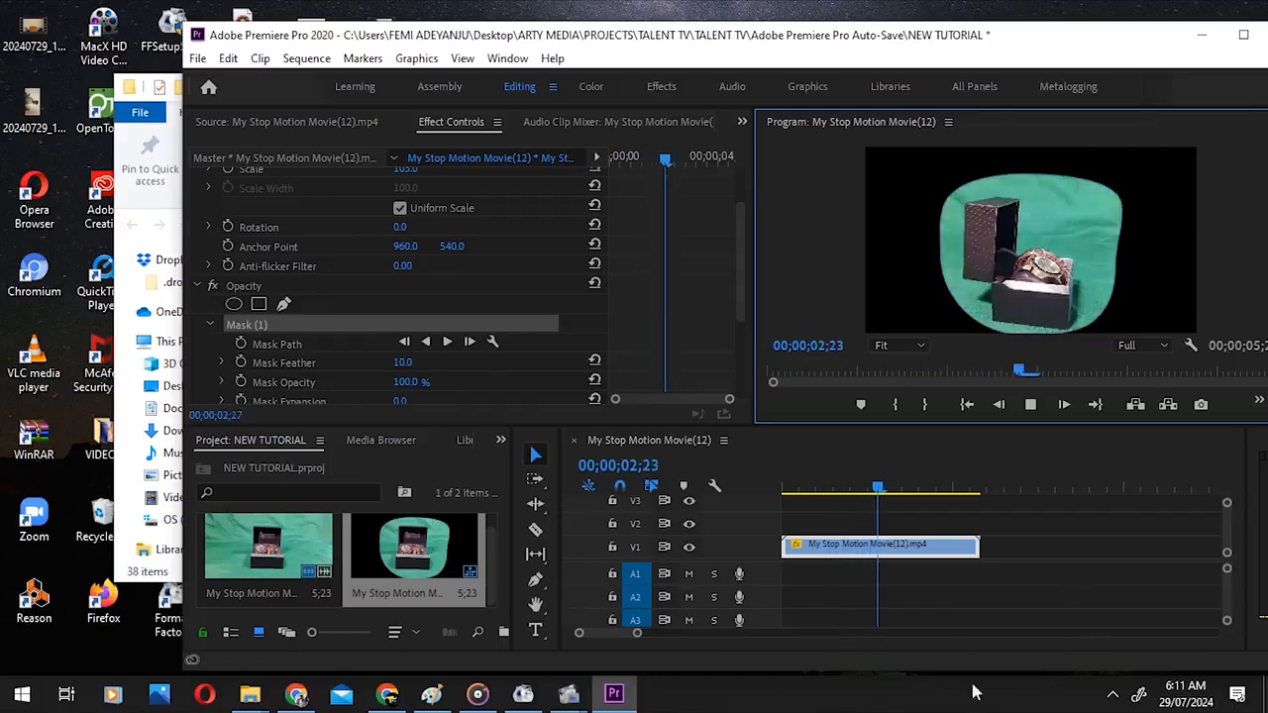
pyautogui.press('space')
pyautogui.moveTo(848, 487)
pyautogui.mouseDown()
pyautogui.moveTo(837, 489)
pyautogui.moveTo(858, 500)
pyautogui.mouseUp()
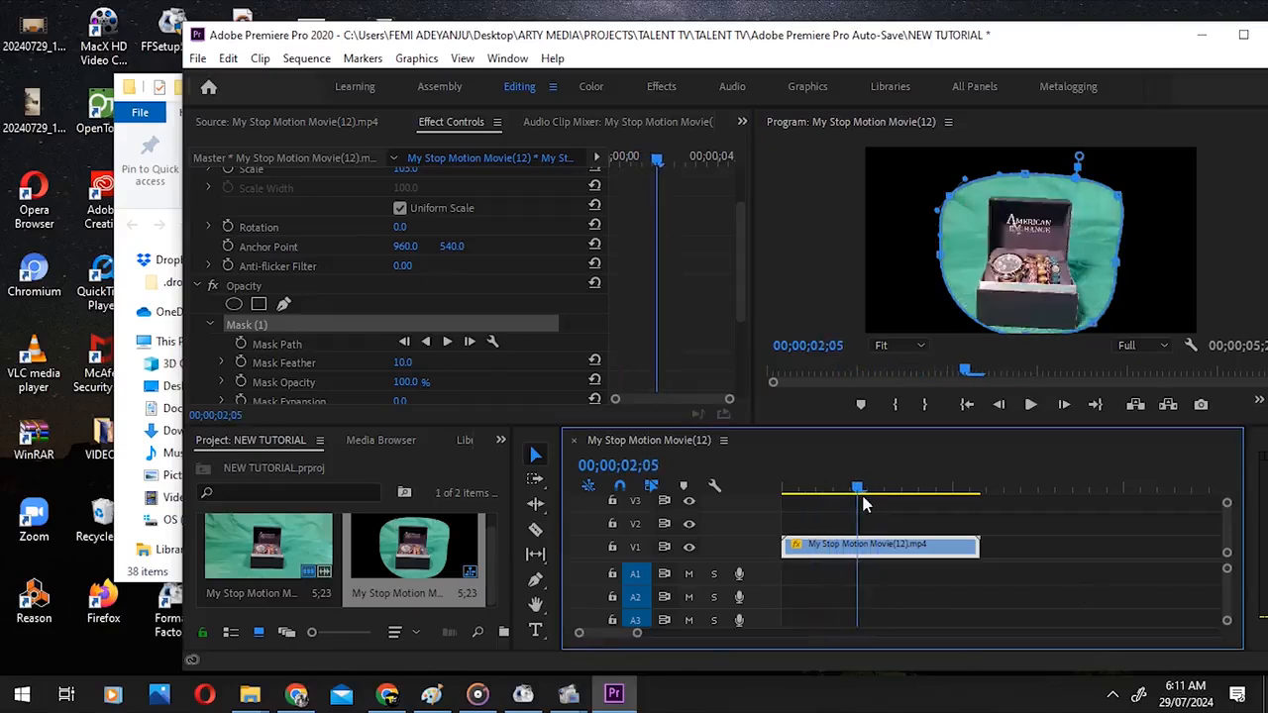
pyautogui.click(979, 330)
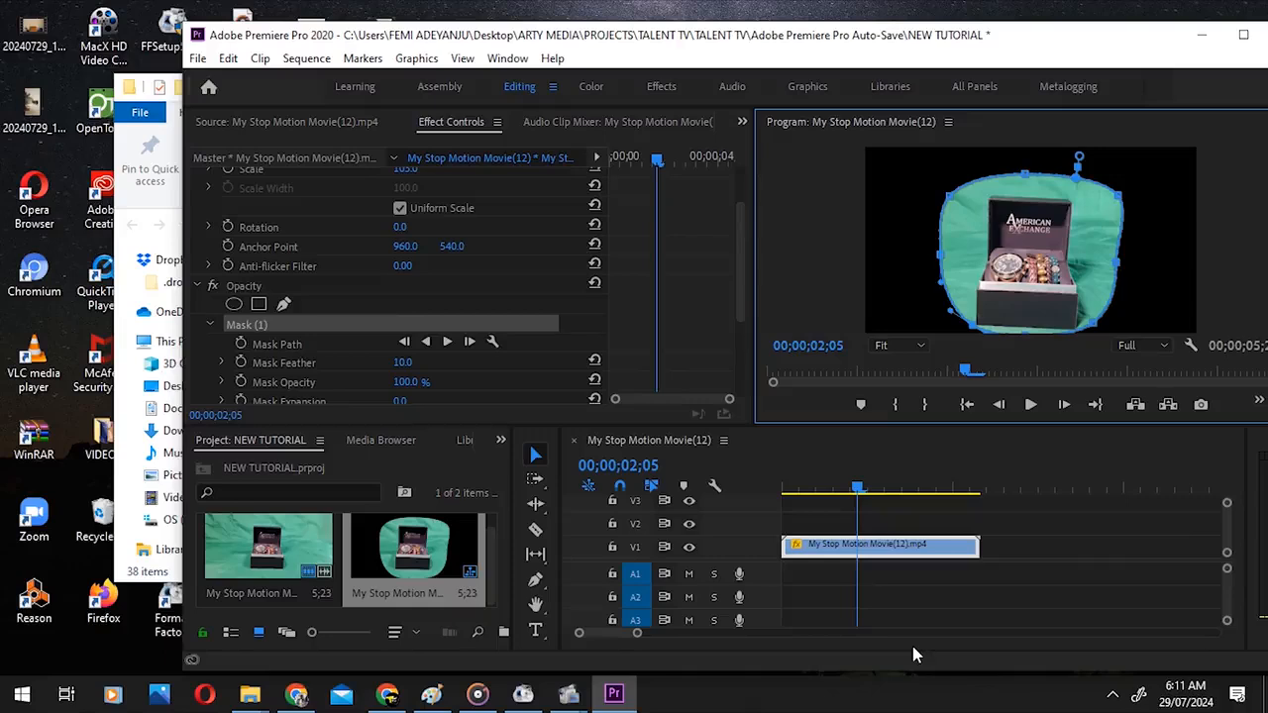
# Search the effects for "ULTRA" and apply the Ultra Key effect to the clip on V1.
pyautogui.moveTo(741, 285); pyautogui.dragTo(729, 406)
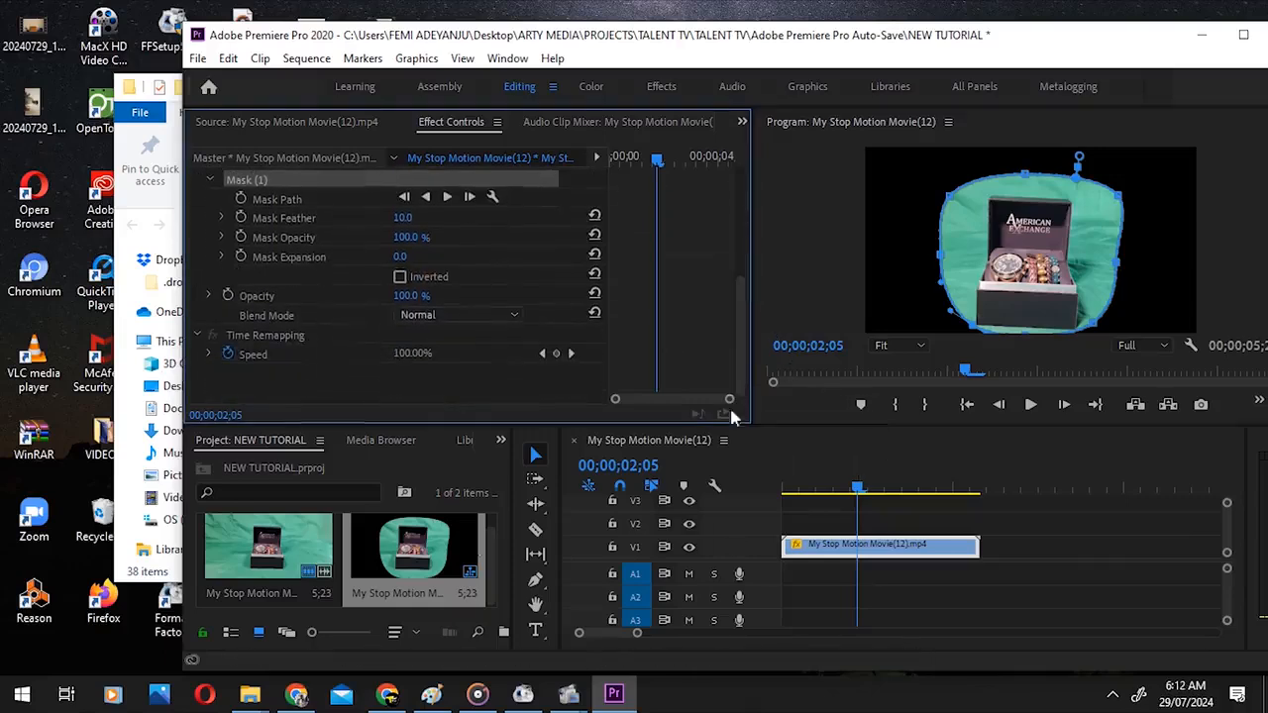
pyautogui.click(501, 442)
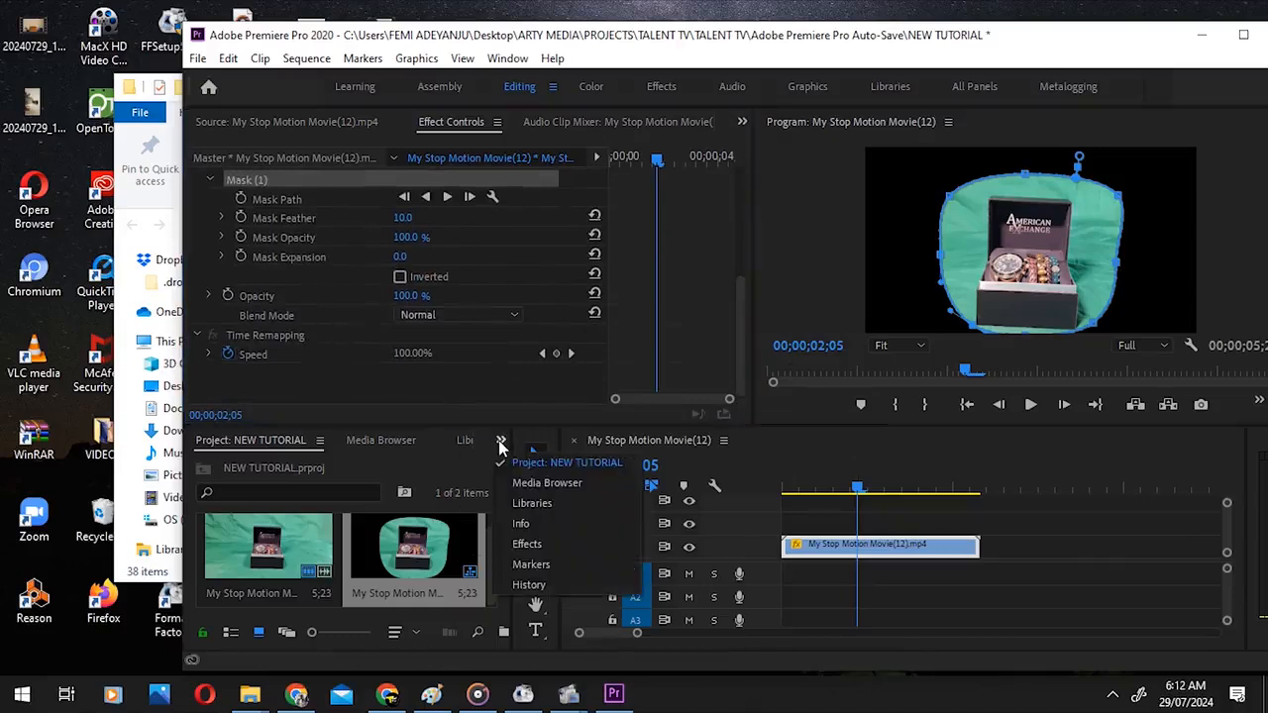
pyautogui.click(527, 547)
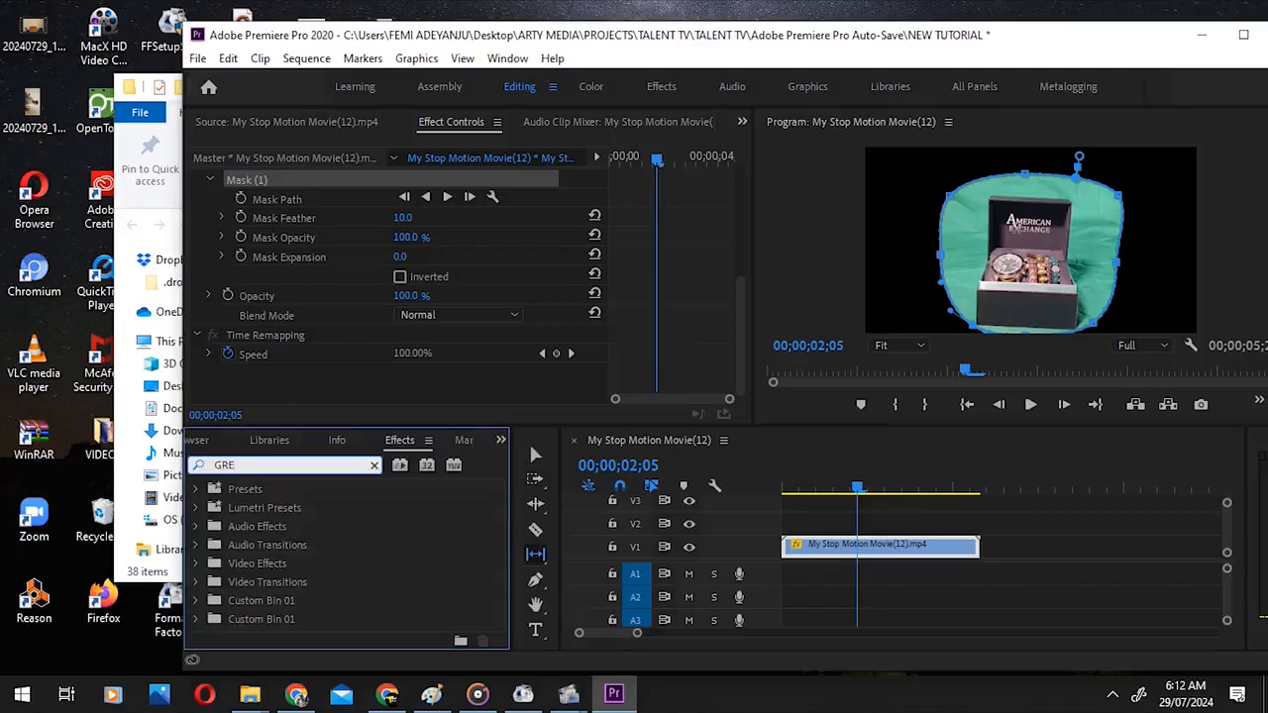
pyautogui.press('BackSpace')
pyautogui.press('BackSpace')
pyautogui.press('BackSpace')
pyautogui.write('ULTRA')
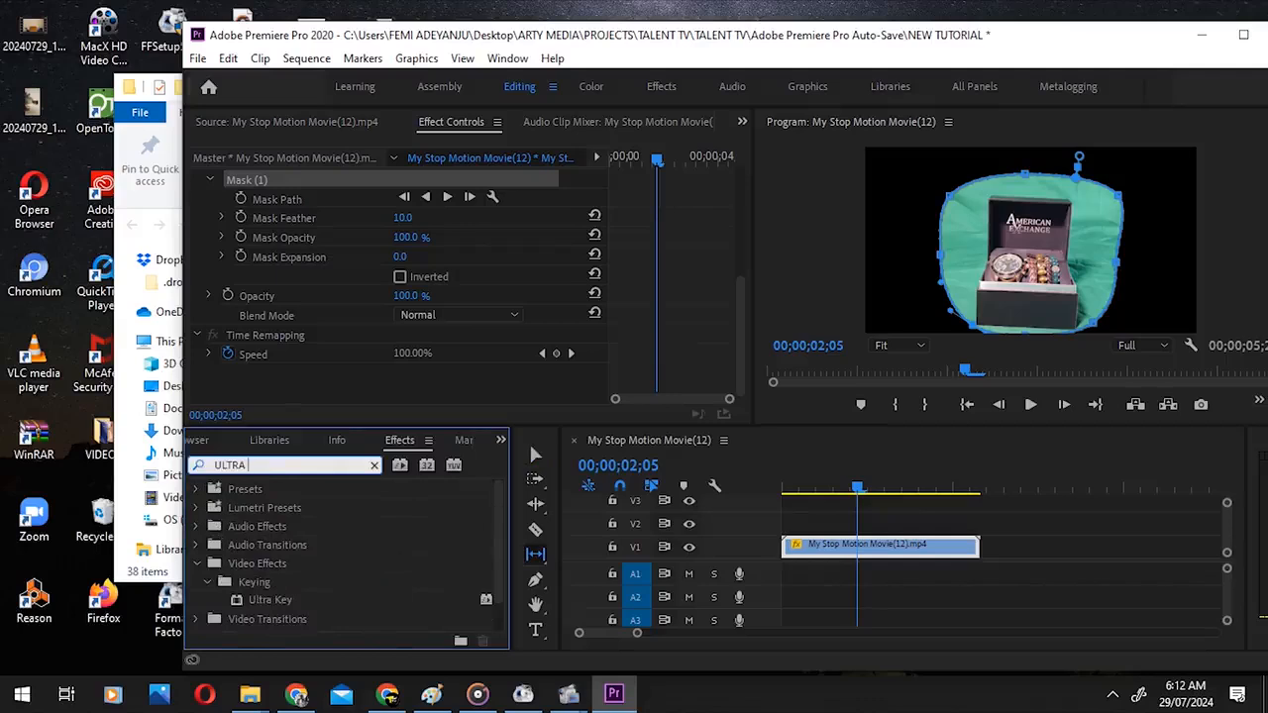
pyautogui.moveTo(279, 597); pyautogui.dragTo(891, 547)
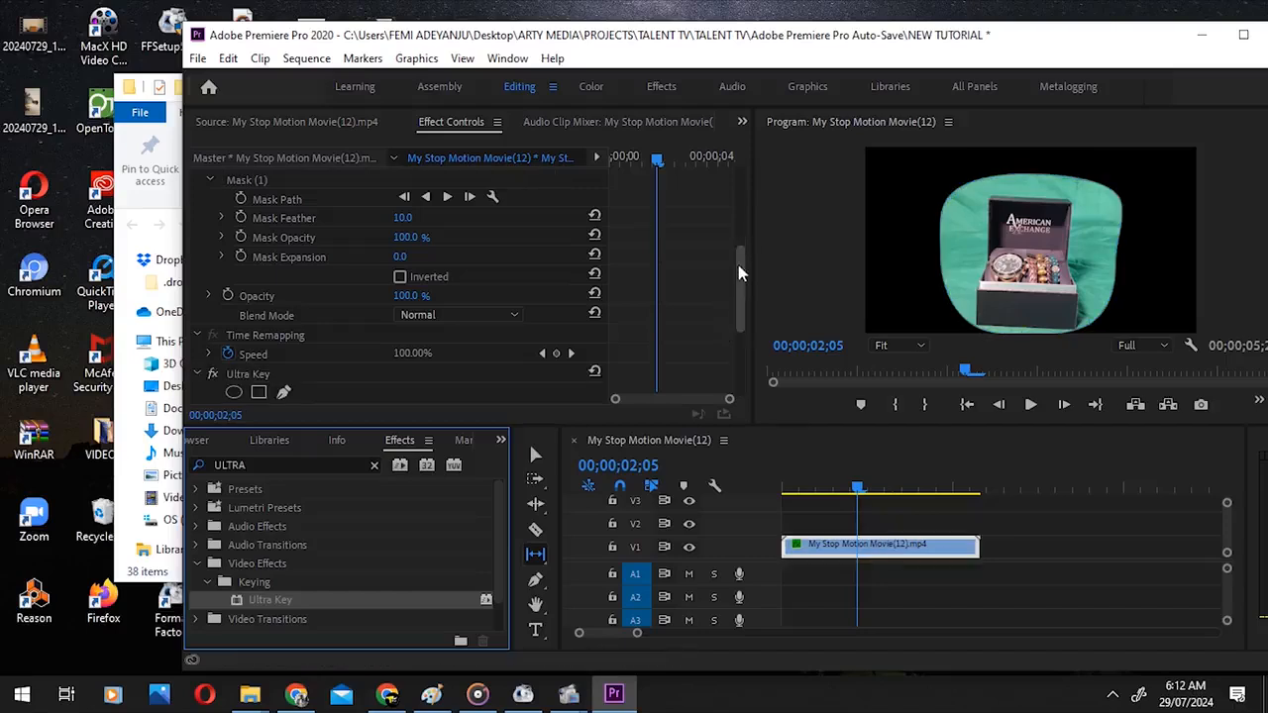
# Set Ultra Key's Key Color by sampling the green backdrop beside the watch box.
pyautogui.moveTo(738, 268); pyautogui.dragTo(738, 354)
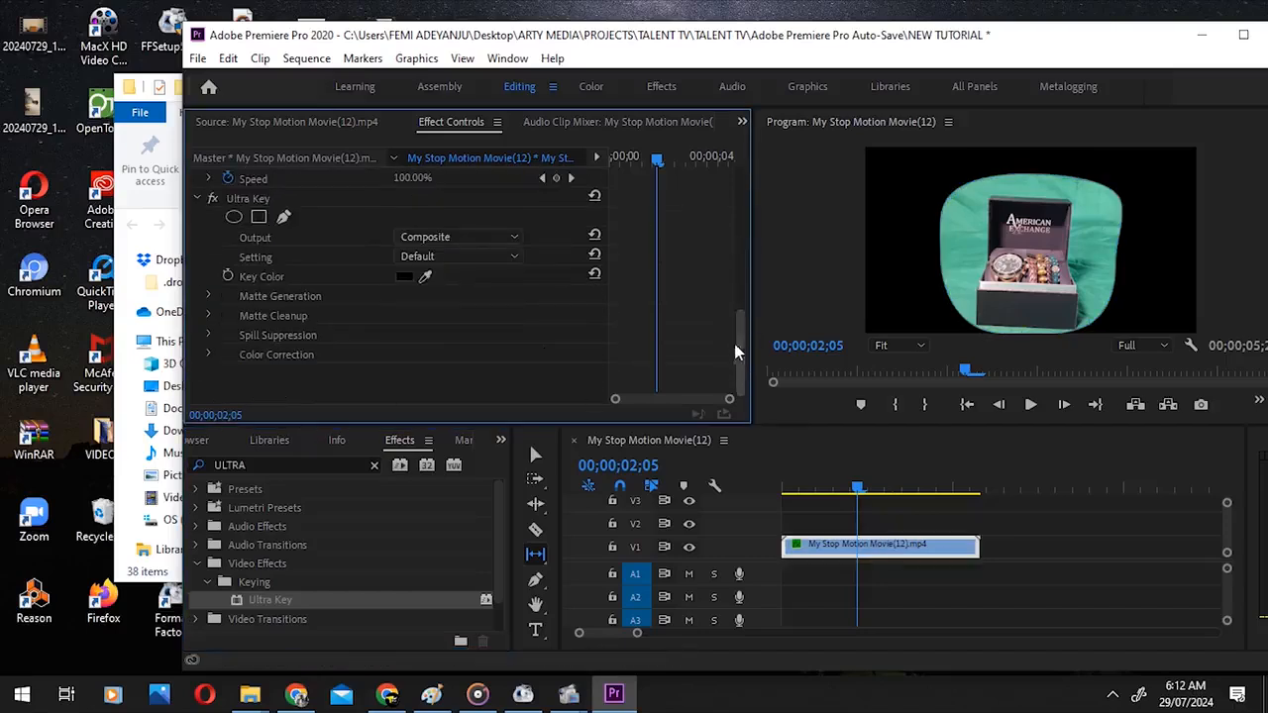
pyautogui.click(425, 278)
pyautogui.click(963, 250)
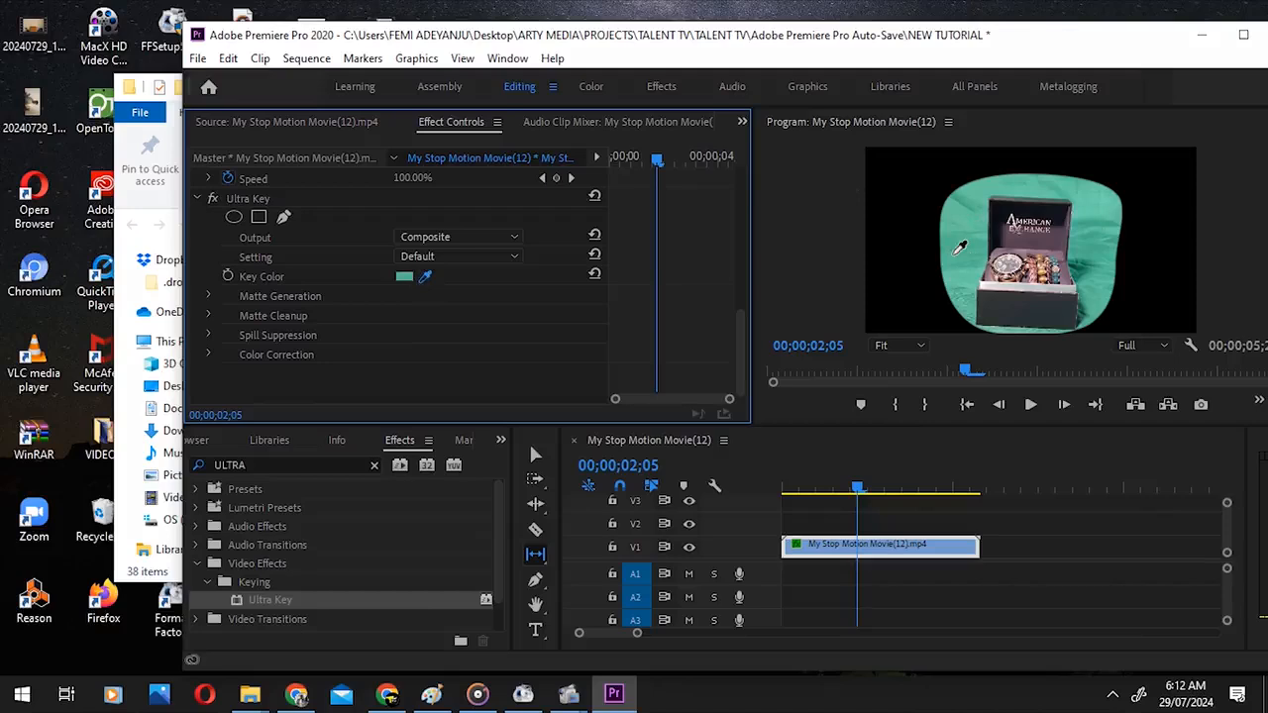
# Sample the green backdrop beside the watch box and set Ultra Key's Transparency to 37, Highlight to 0 and Shadow to 0.
pyautogui.click(959, 253)
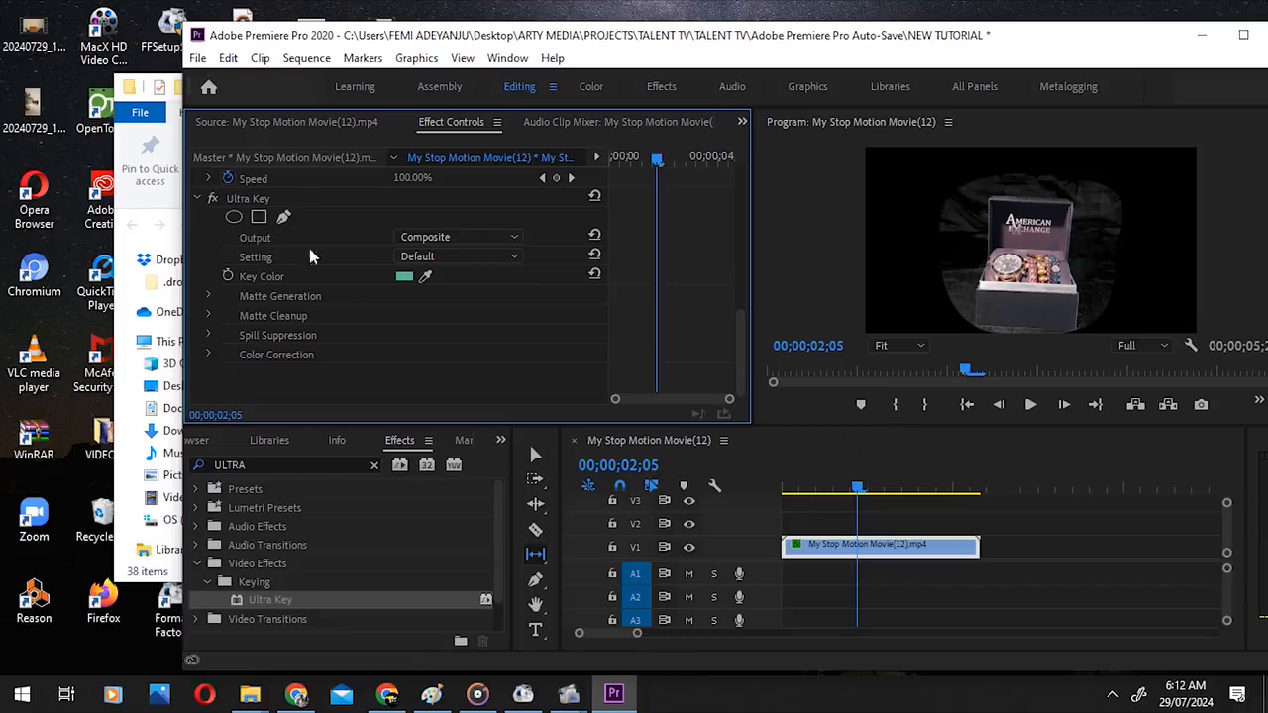
pyautogui.click(210, 299)
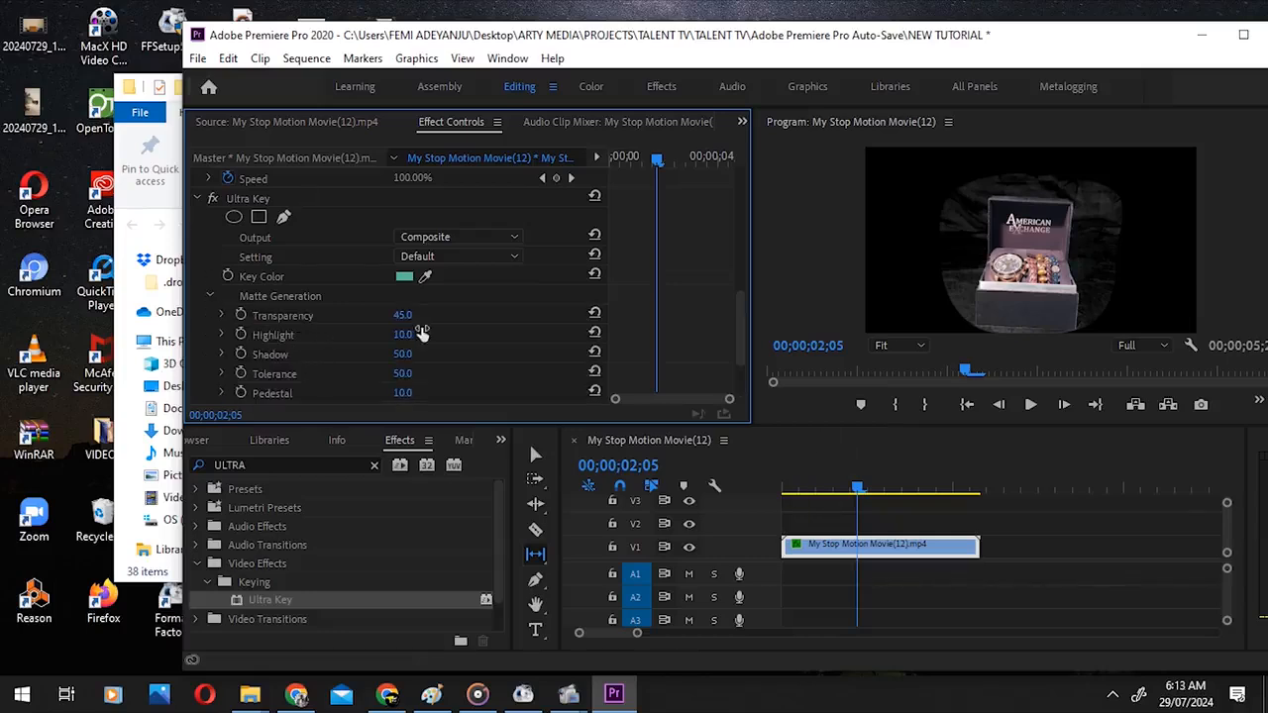
pyautogui.moveTo(409, 316); pyautogui.dragTo(353, 355)
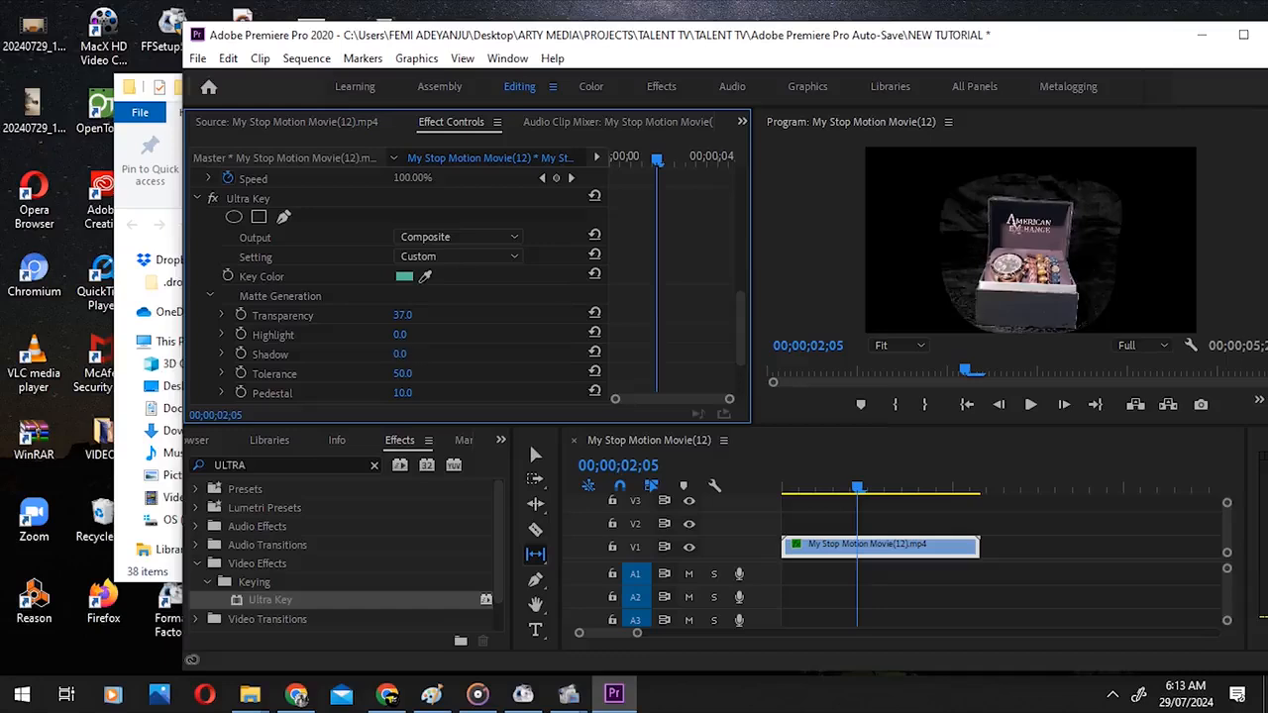
# Set Ultra Key's Matte Generation Tolerance and Pedestal to 100.
pyautogui.click(414, 375)
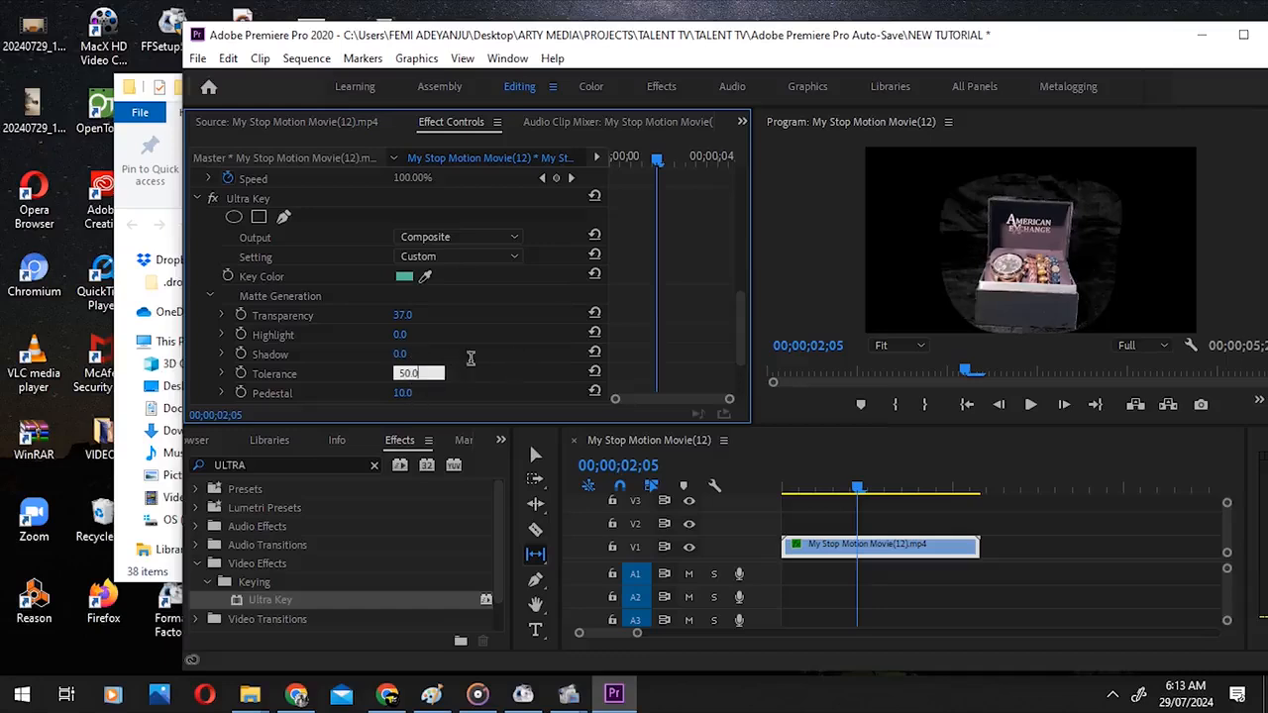
pyautogui.click(508, 367)
pyautogui.moveTo(404, 375); pyautogui.dragTo(465, 392)
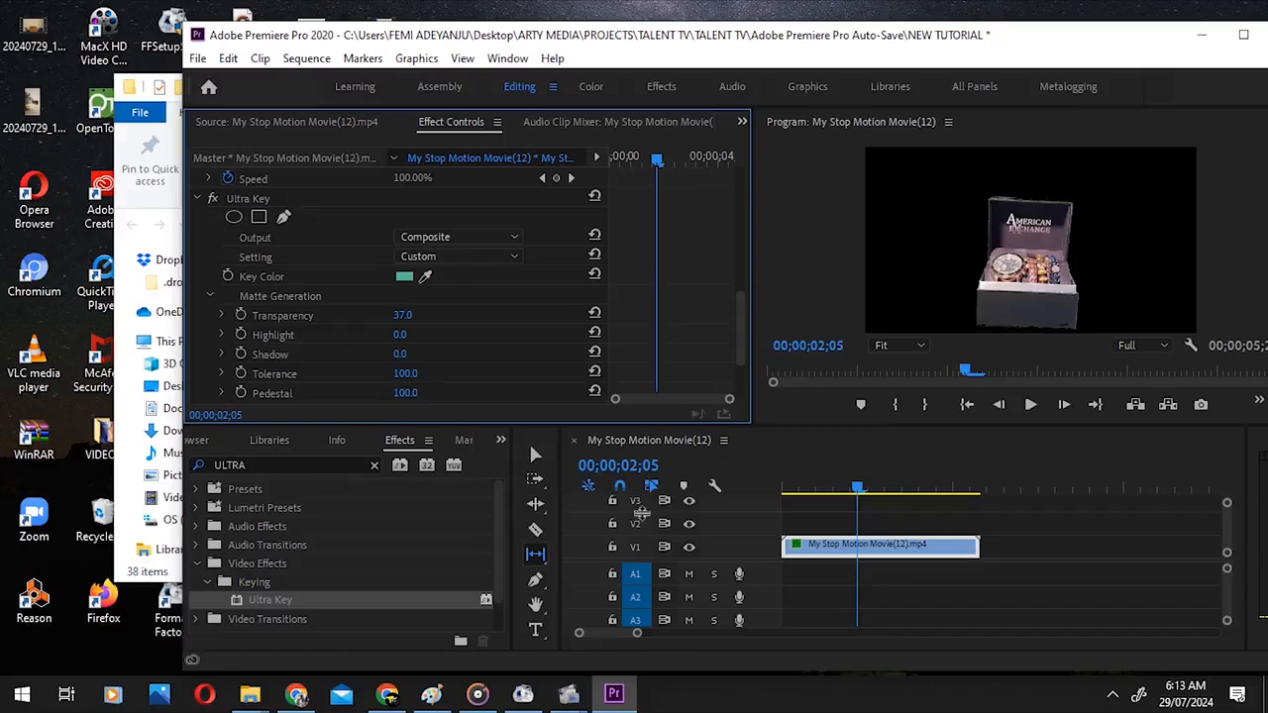
# Park the playhead at 00;00;00;11 and set Ultra Key's Transparency to 27.
pyautogui.moveTo(842, 488); pyautogui.dragTo(814, 495)
pyautogui.press('space')
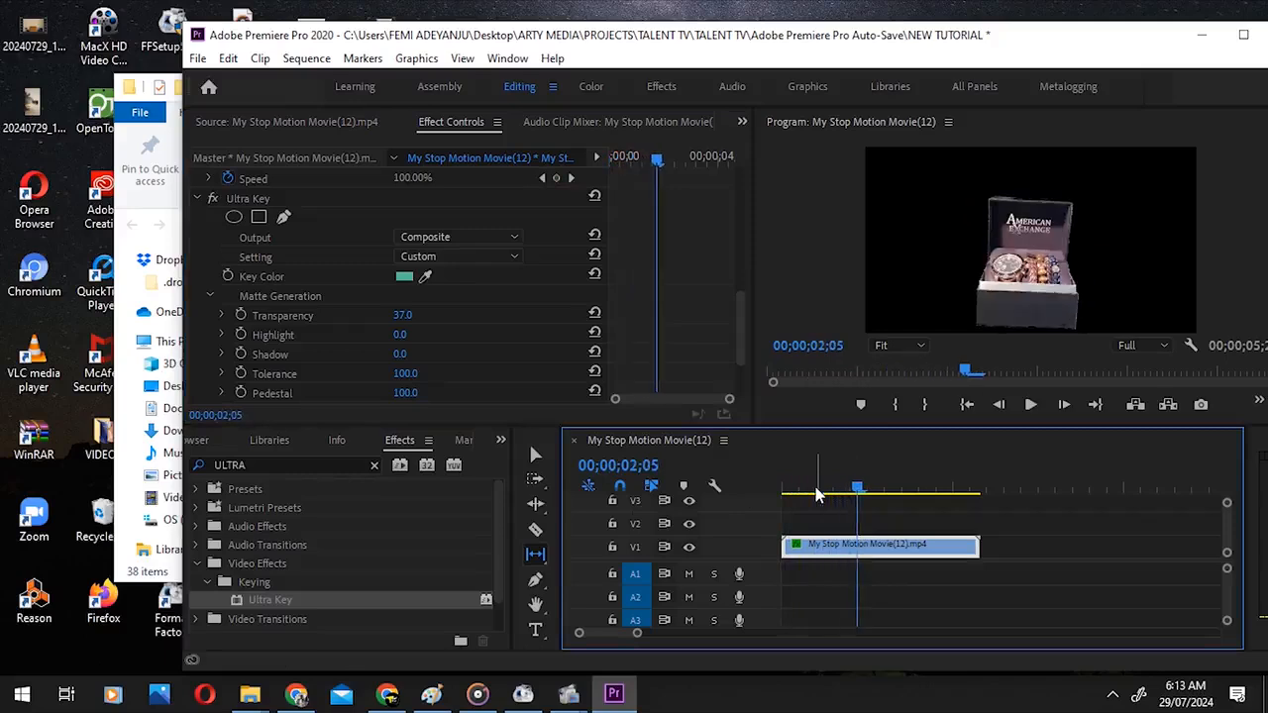
pyautogui.moveTo(817, 495); pyautogui.dragTo(799, 479)
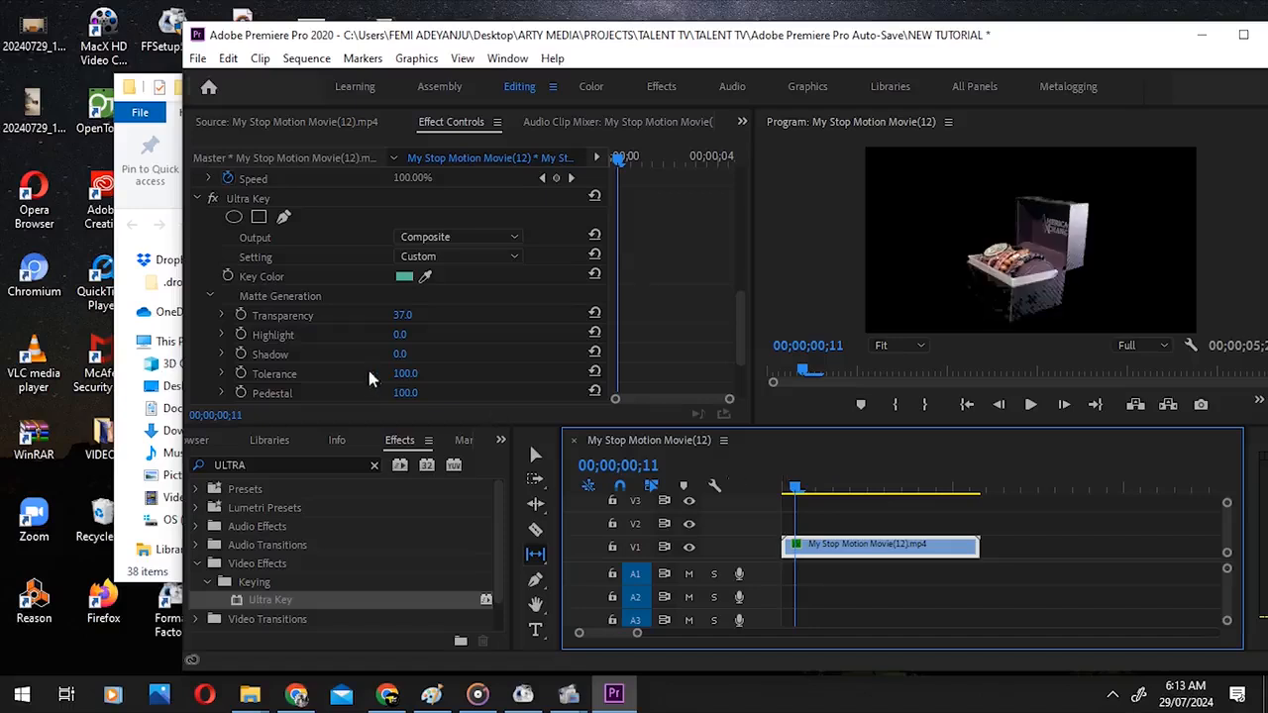
pyautogui.moveTo(403, 315); pyautogui.dragTo(407, 315)
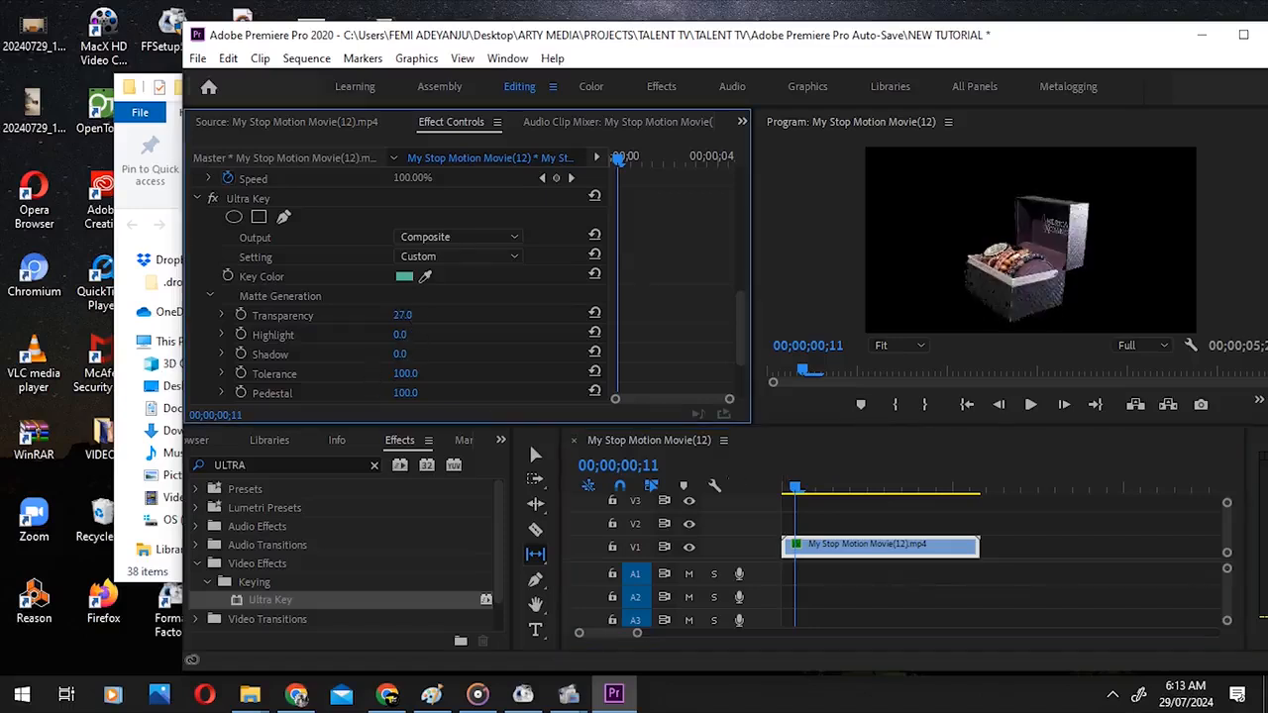
pyautogui.click(406, 315)
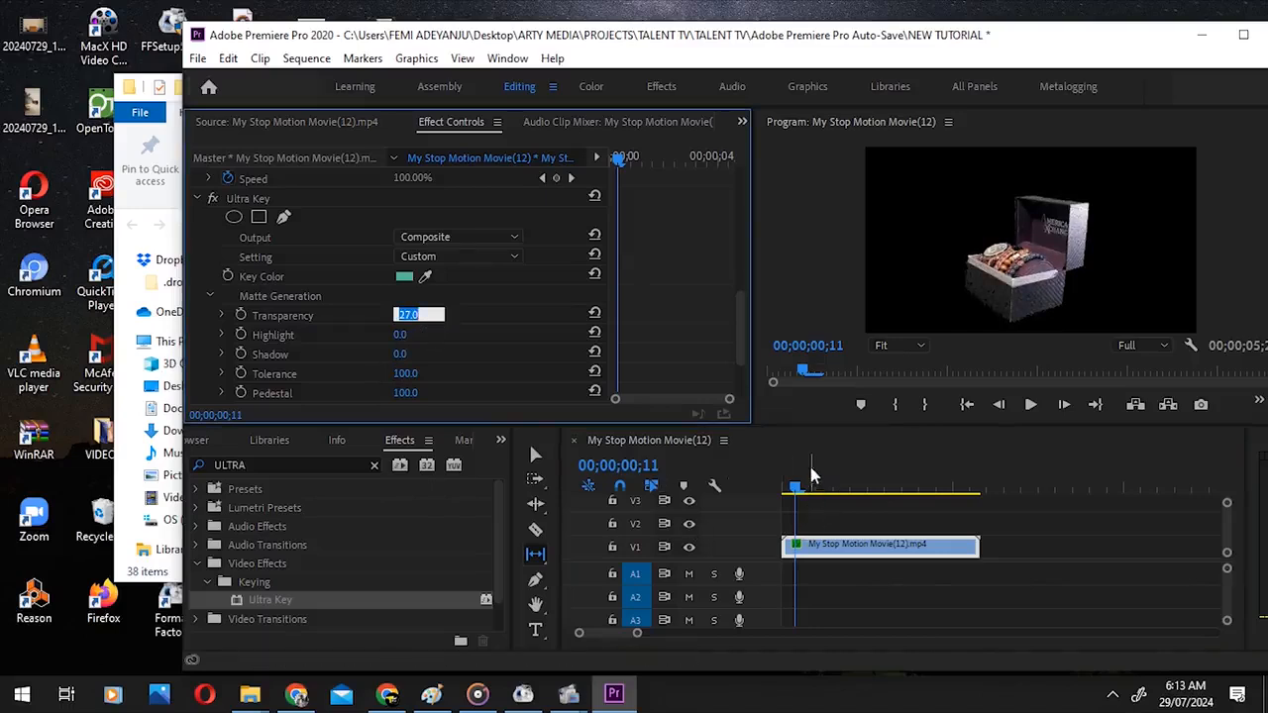
# Play the keyed clip from the start, check the frame at 00;00;02;05 and scrub back to 00;00;00;05.
pyautogui.click(761, 493)
pyautogui.press('space')
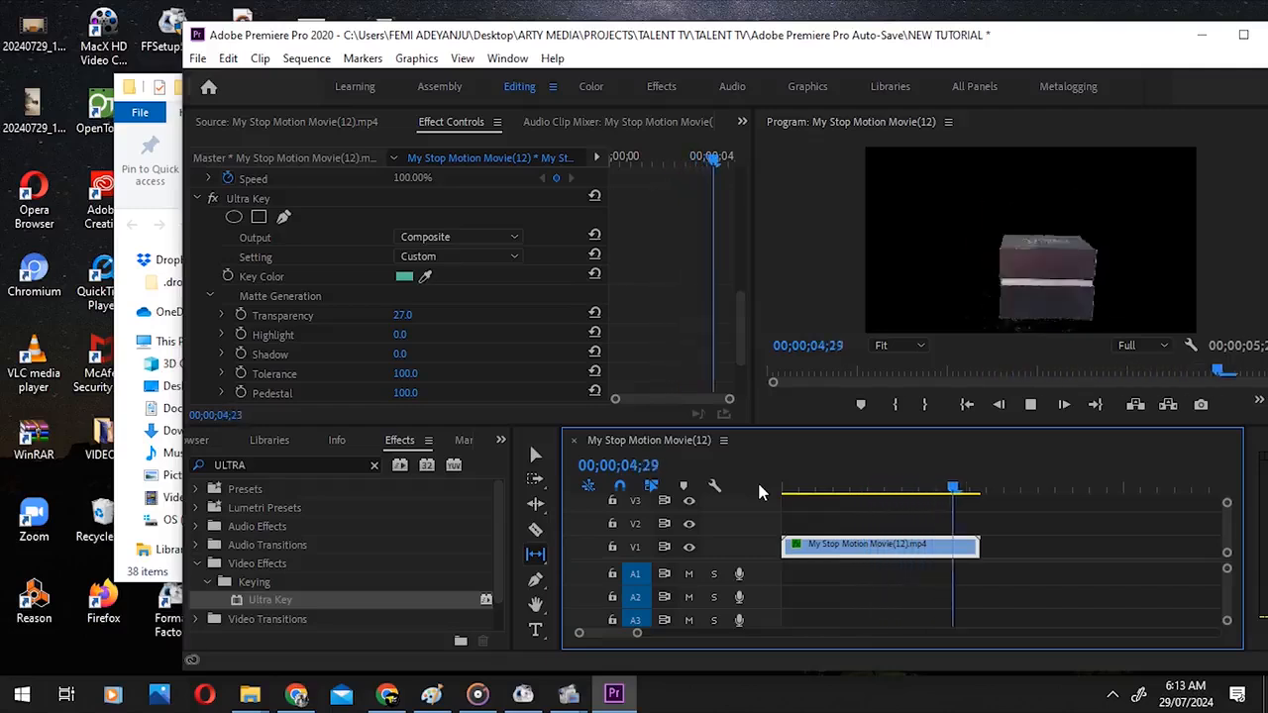
pyautogui.click(884, 490)
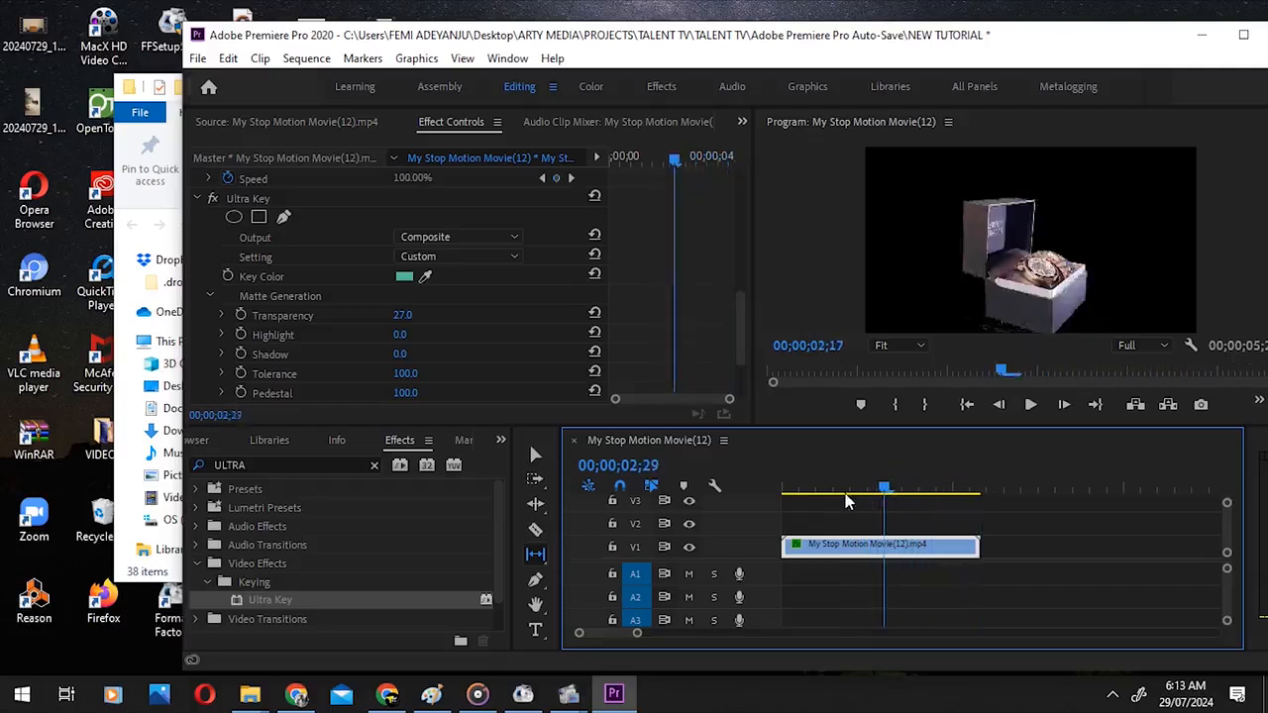
pyautogui.moveTo(883, 487)
pyautogui.mouseDown()
pyautogui.moveTo(810, 489)
pyautogui.moveTo(862, 500)
pyautogui.mouseUp()
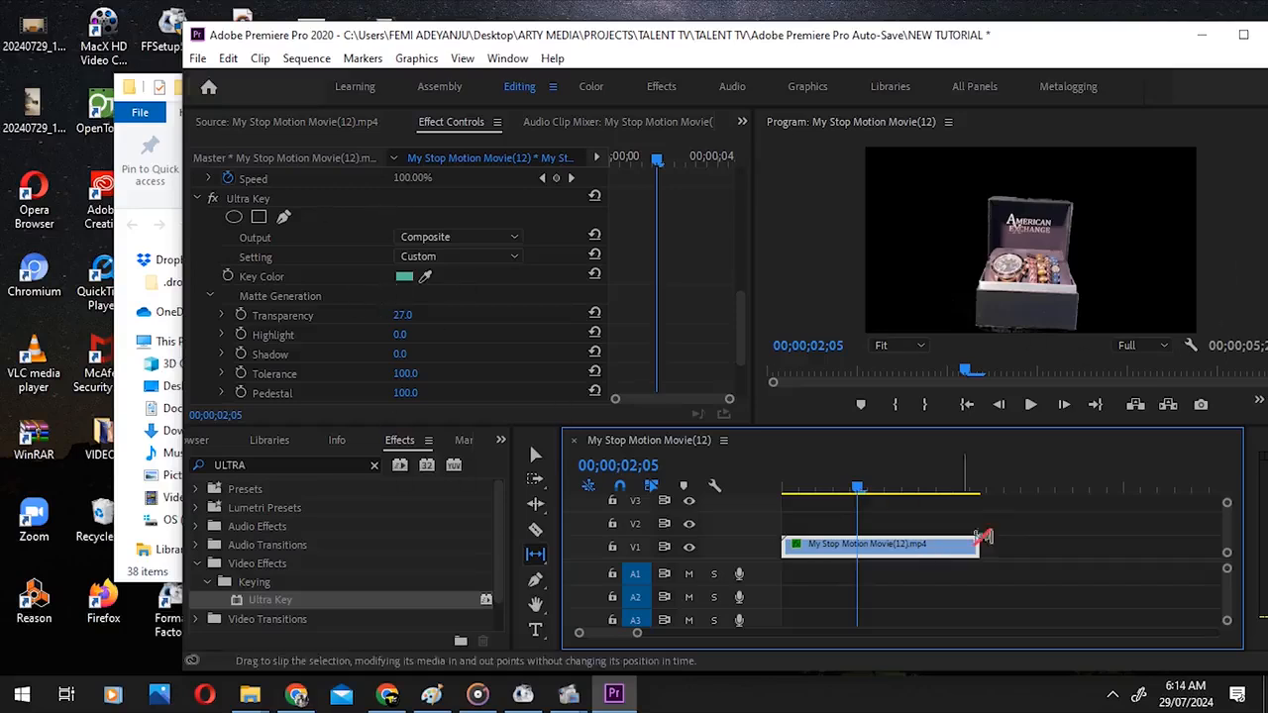
pyautogui.moveTo(854, 490); pyautogui.dragTo(792, 472)
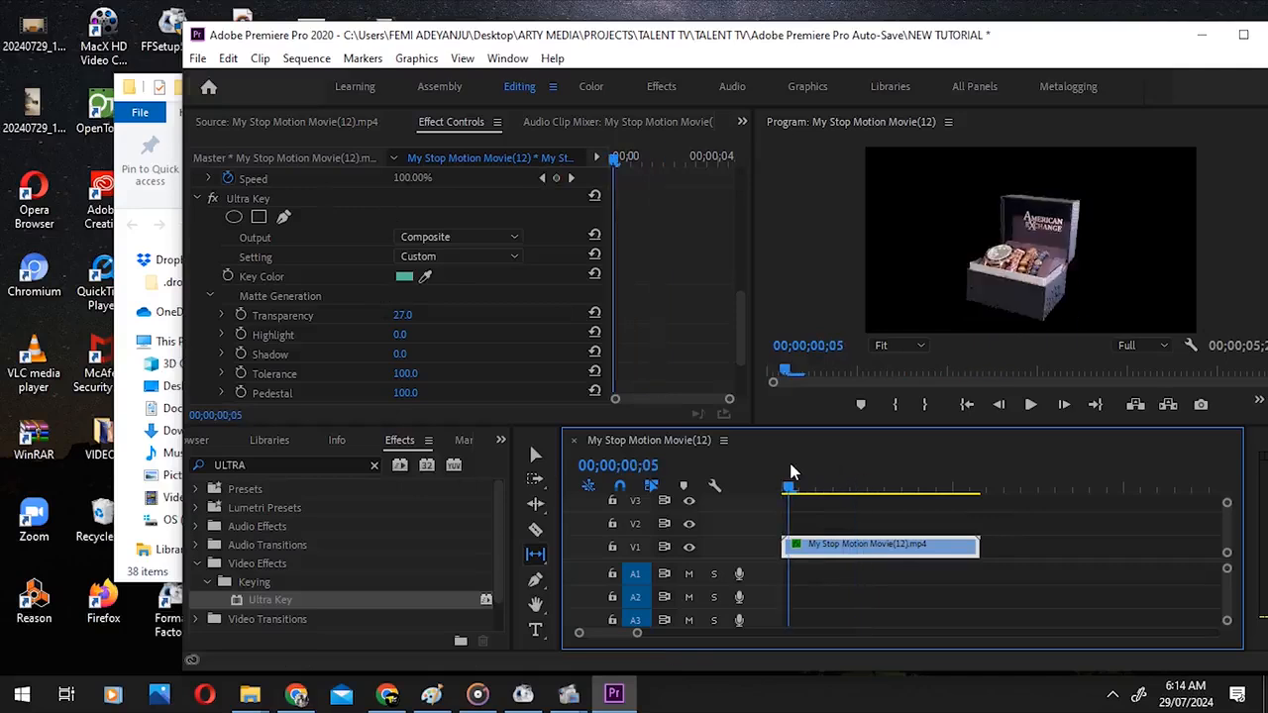